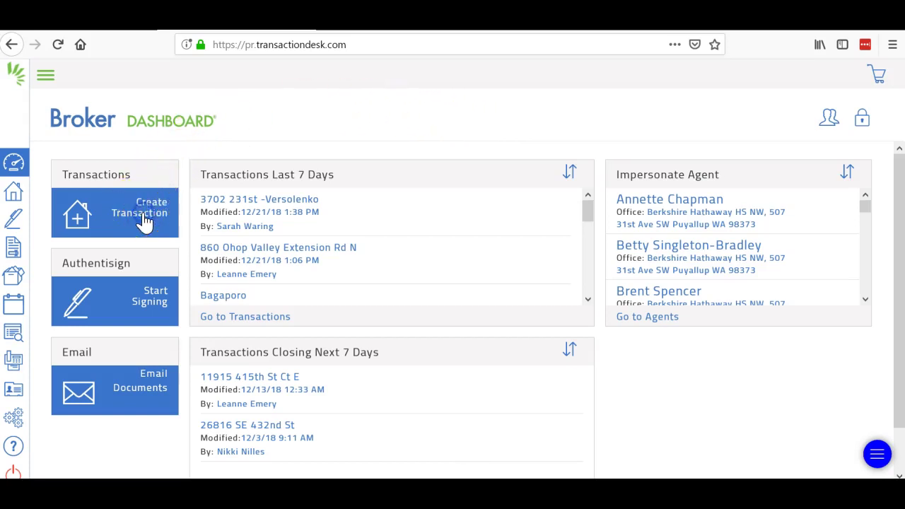
Step: Start a new transaction named Test 1001 using the Residential Listing template
{"action": "left_click", "coordinate": [144, 221]}
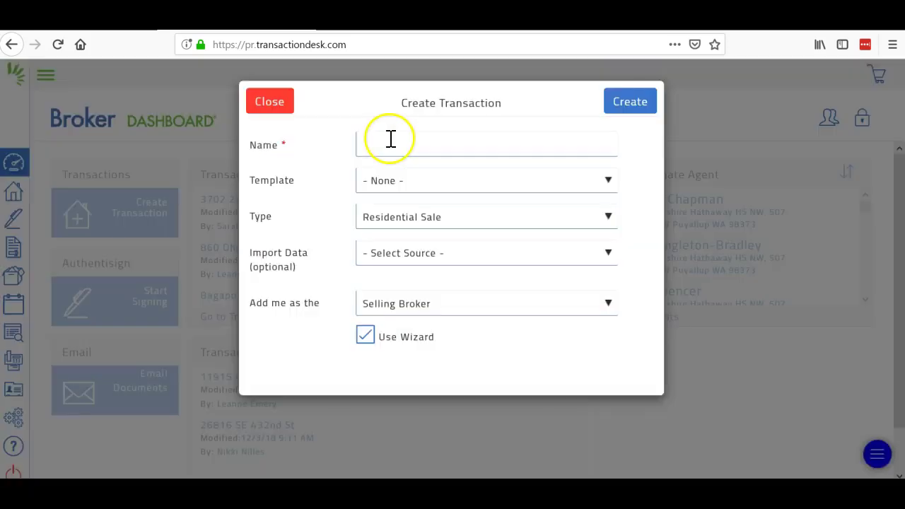
{"action": "left_click", "coordinate": [390, 138]}
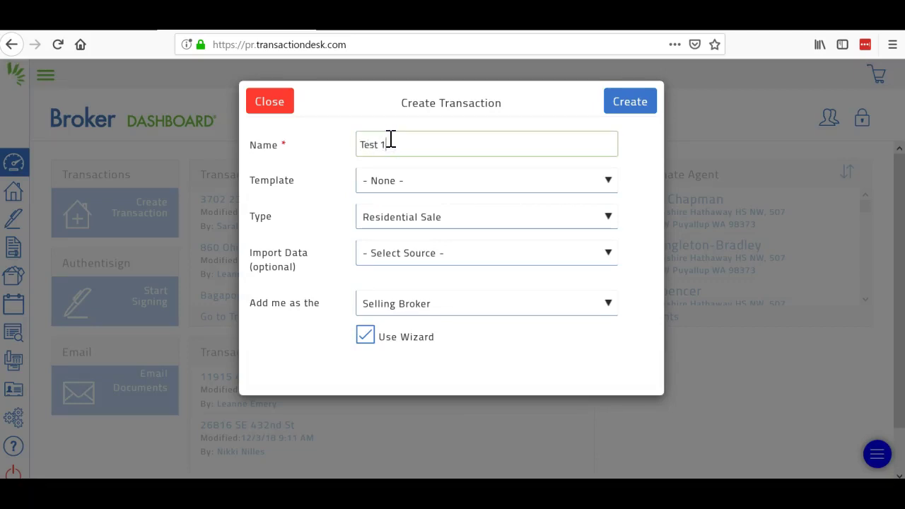
{"action": "left_click", "coordinate": [446, 185]}
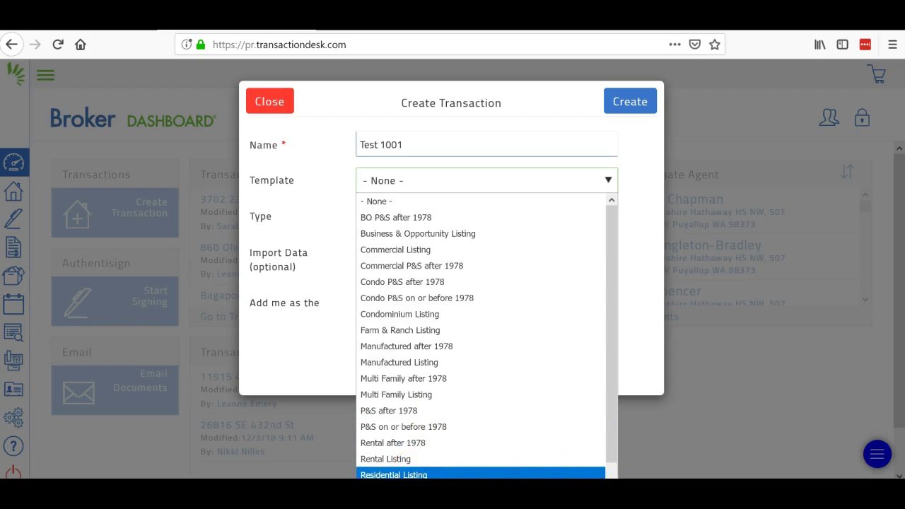
{"action": "scroll", "coordinate": [481, 336], "scroll_direction": "down", "scroll_amount": 1}
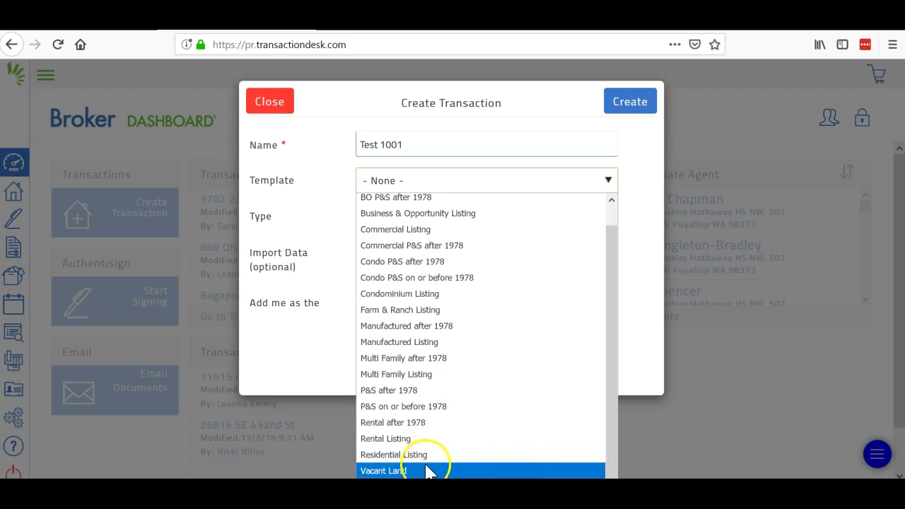
{"action": "left_click", "coordinate": [417, 455]}
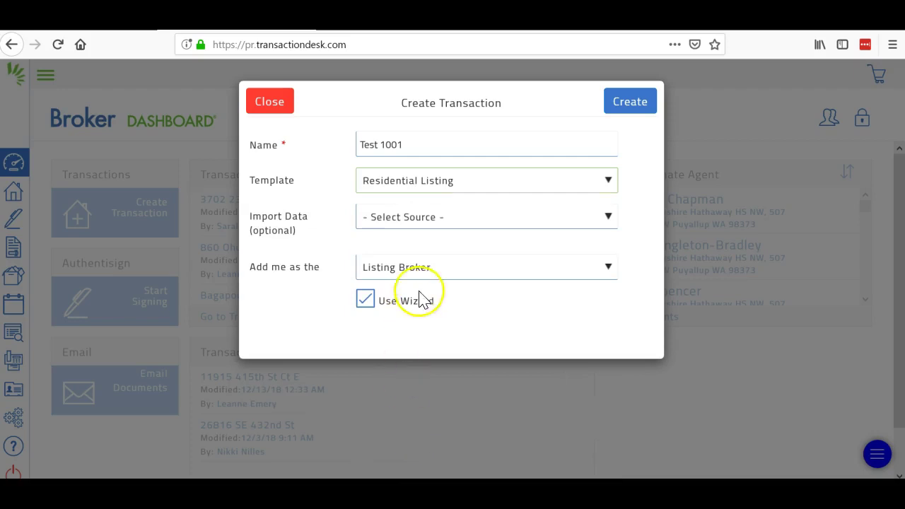
Step: Import Realist data for Thurston County and open the tax record search
{"action": "left_click", "coordinate": [436, 217]}
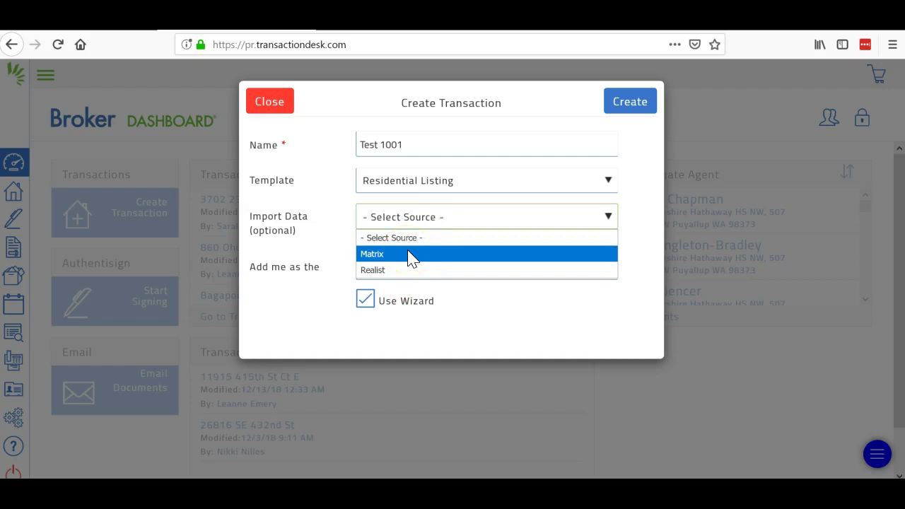
{"action": "left_click_drag", "start_coordinate": [411, 258], "coordinate": [402, 275]}
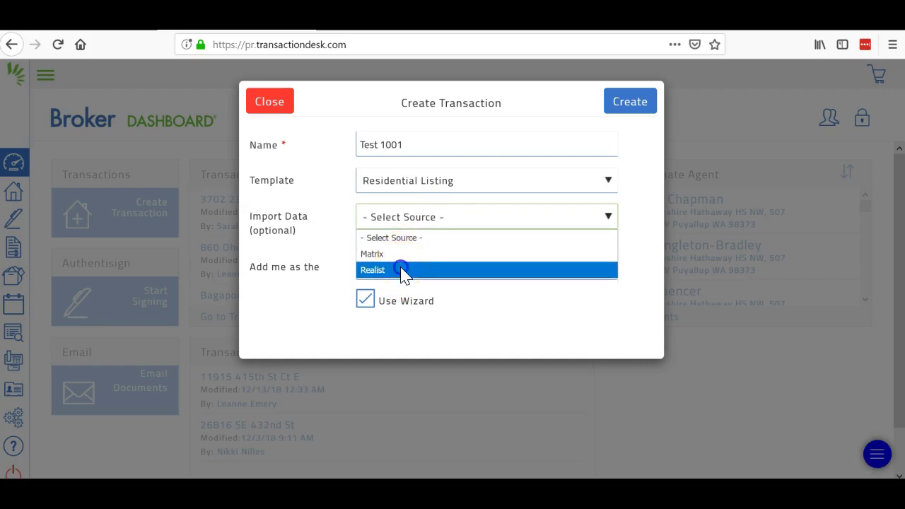
{"action": "left_click", "coordinate": [401, 271]}
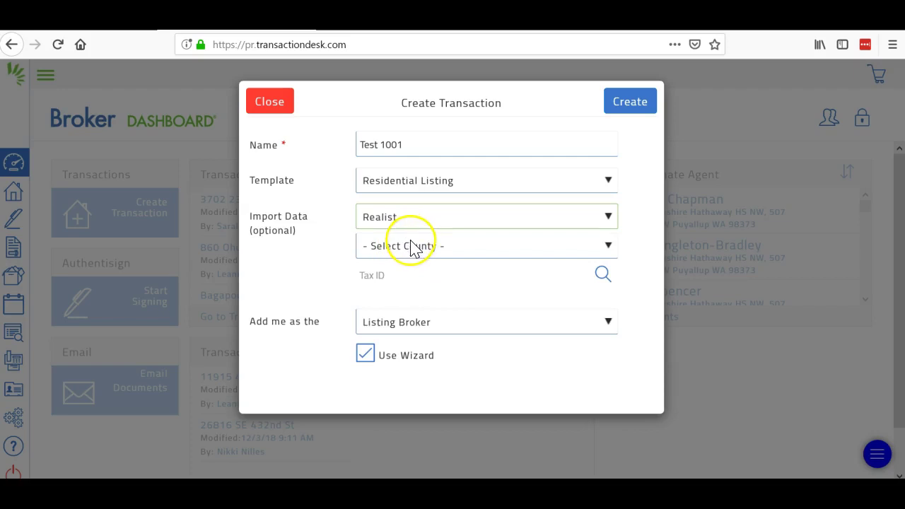
{"action": "left_click", "coordinate": [412, 247]}
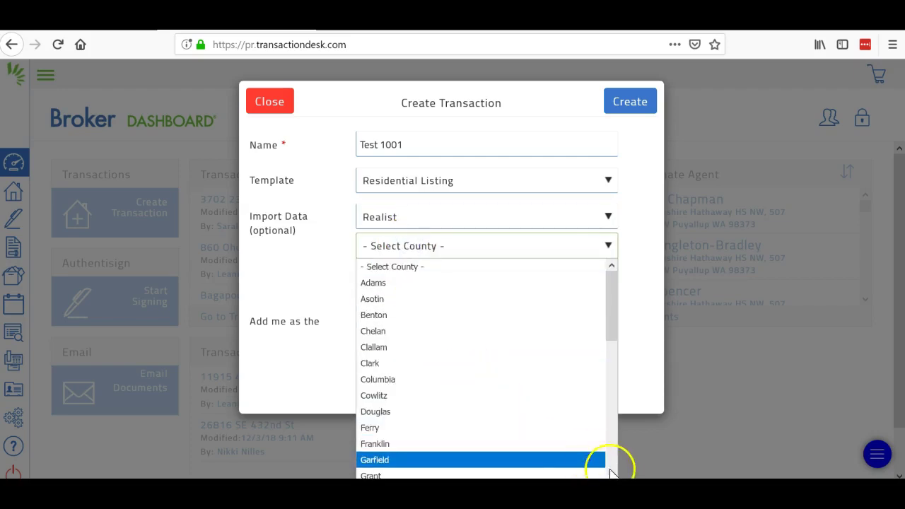
{"action": "left_click", "coordinate": [612, 475]}
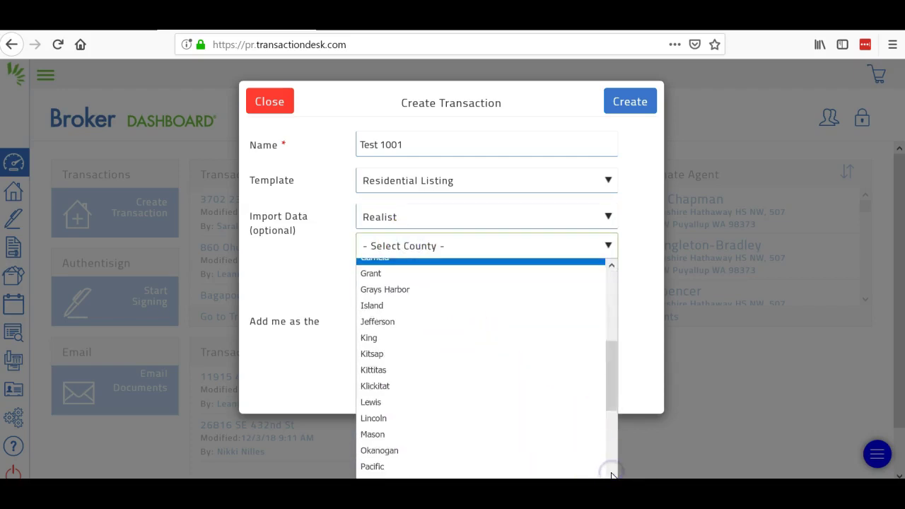
{"action": "left_click", "coordinate": [611, 475]}
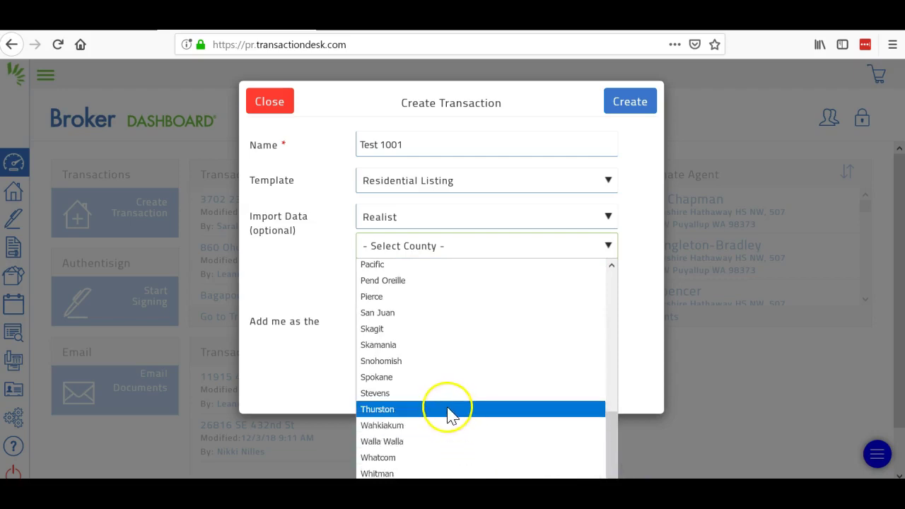
{"action": "left_click", "coordinate": [448, 410]}
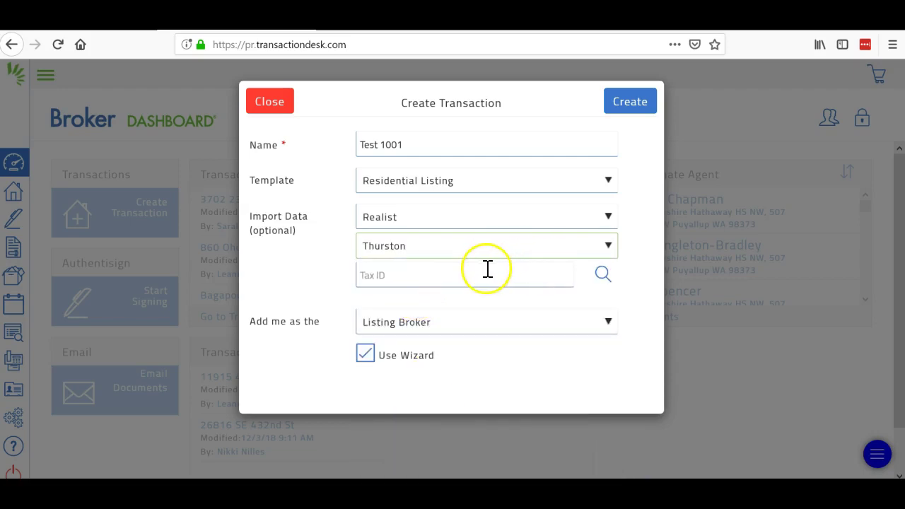
{"action": "left_click", "coordinate": [603, 276]}
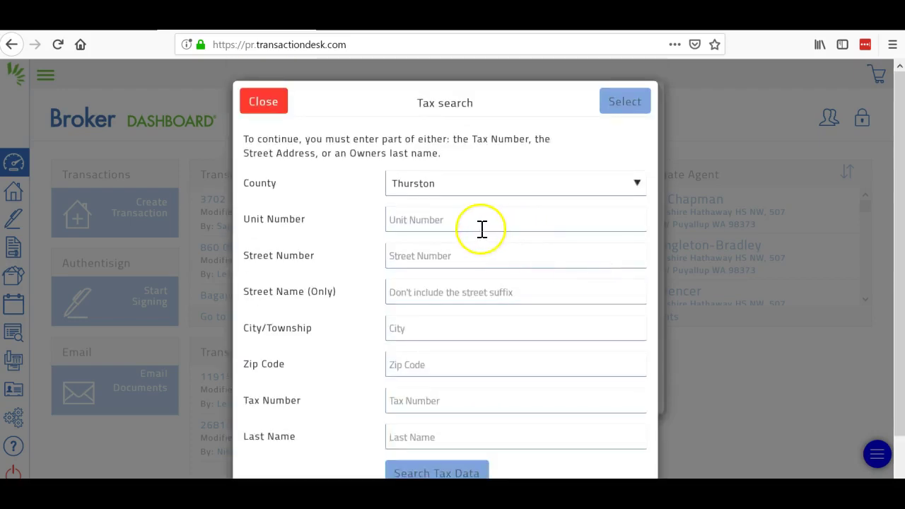
Step: Search tax records by the property's street number and name, and select the matched parcel
{"action": "left_click", "coordinate": [481, 229]}
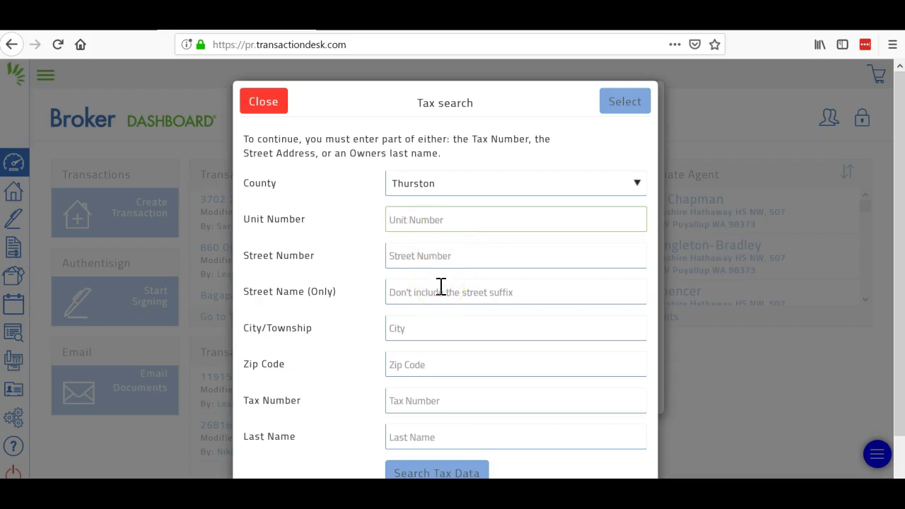
{"action": "left_click", "coordinate": [432, 257]}
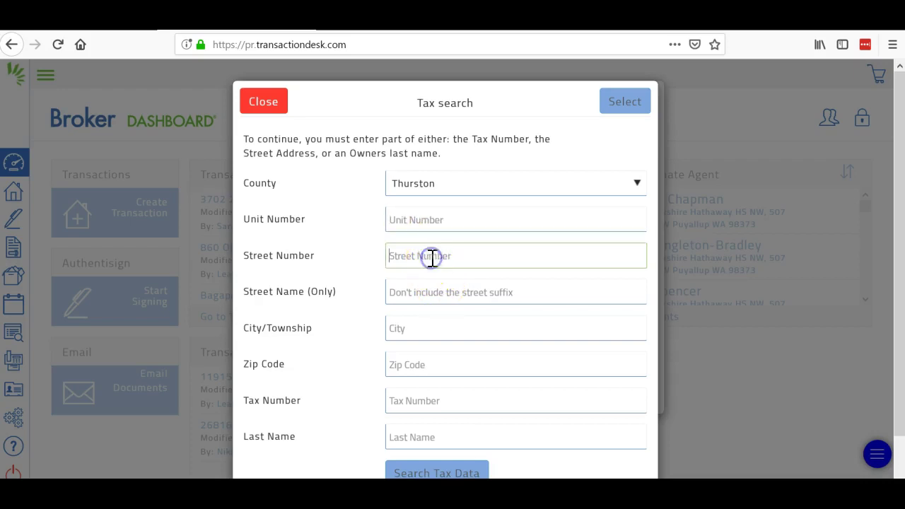
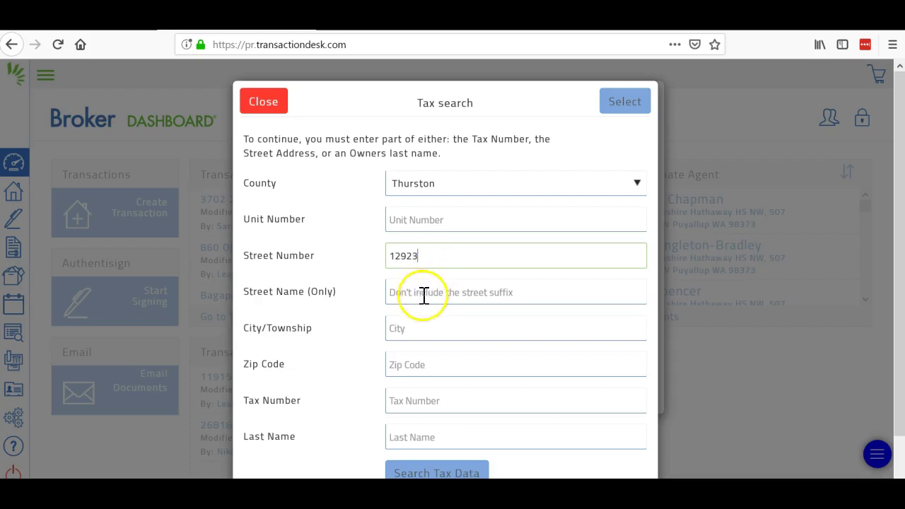
{"action": "left_click", "coordinate": [423, 298]}
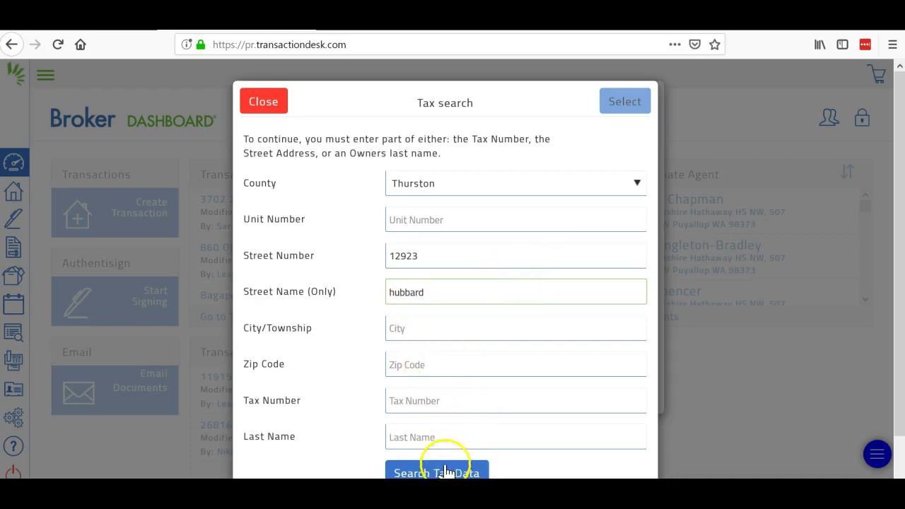
{"action": "left_click", "coordinate": [439, 474]}
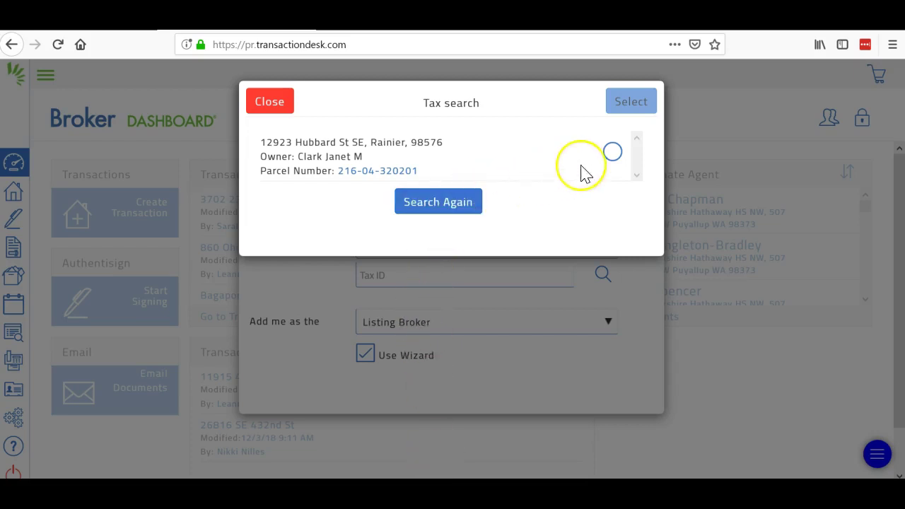
{"action": "left_click", "coordinate": [616, 155]}
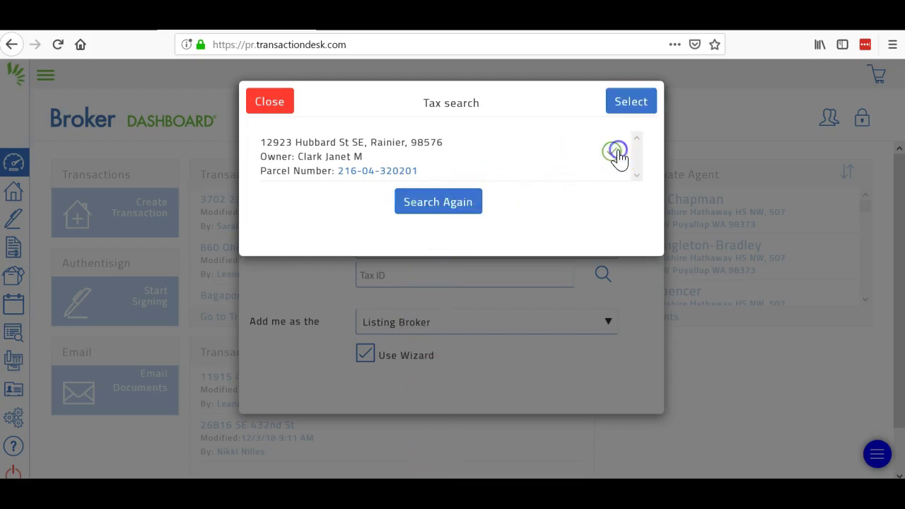
{"action": "left_click", "coordinate": [627, 106]}
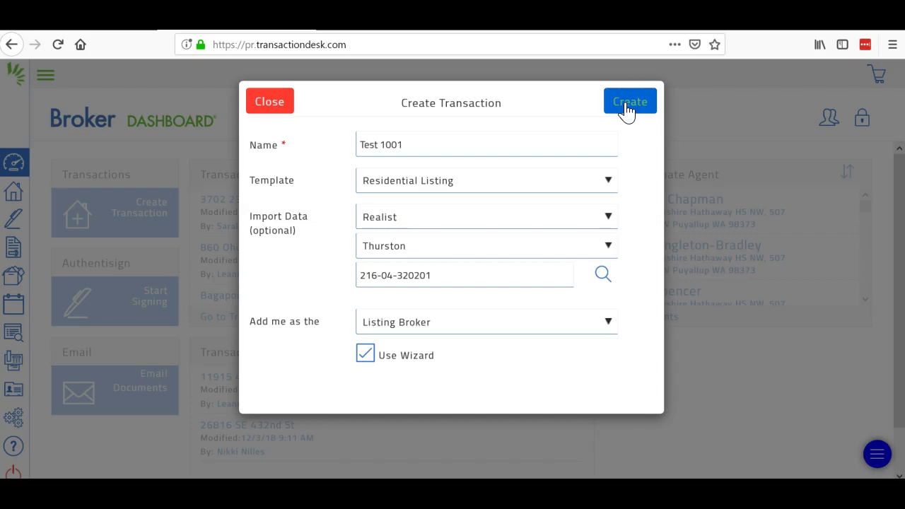
Step: Create Test 1001 with listing price 1000000 and SOC 3.0, advancing to Transaction Dates
{"action": "left_click", "coordinate": [623, 112]}
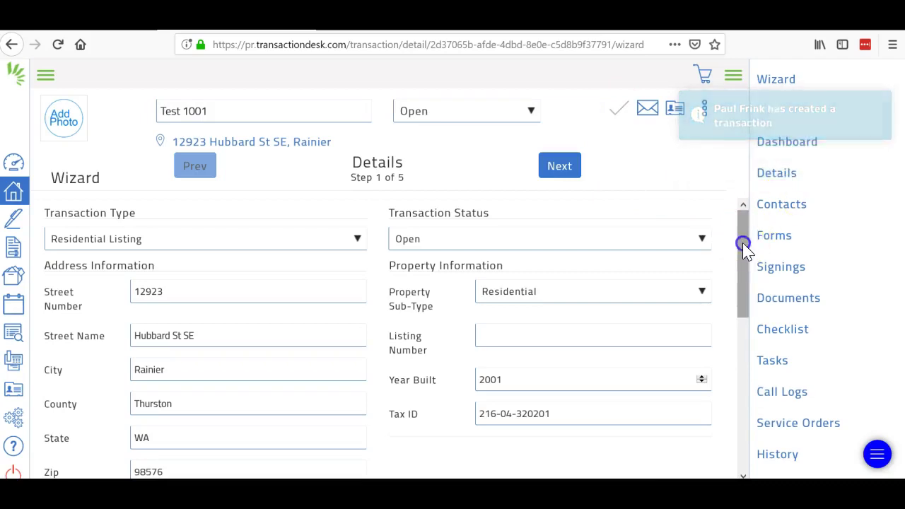
{"action": "left_click_drag", "start_coordinate": [742, 244], "coordinate": [776, 347]}
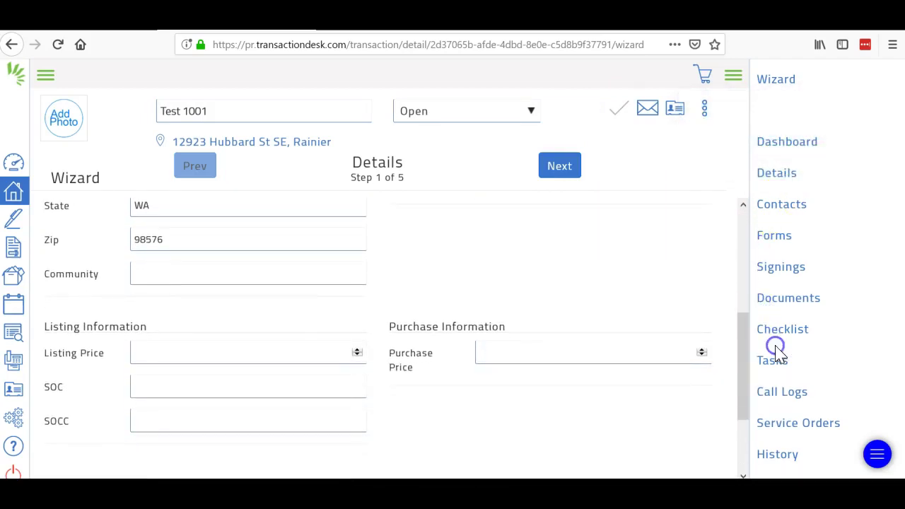
{"action": "left_click", "coordinate": [293, 355]}
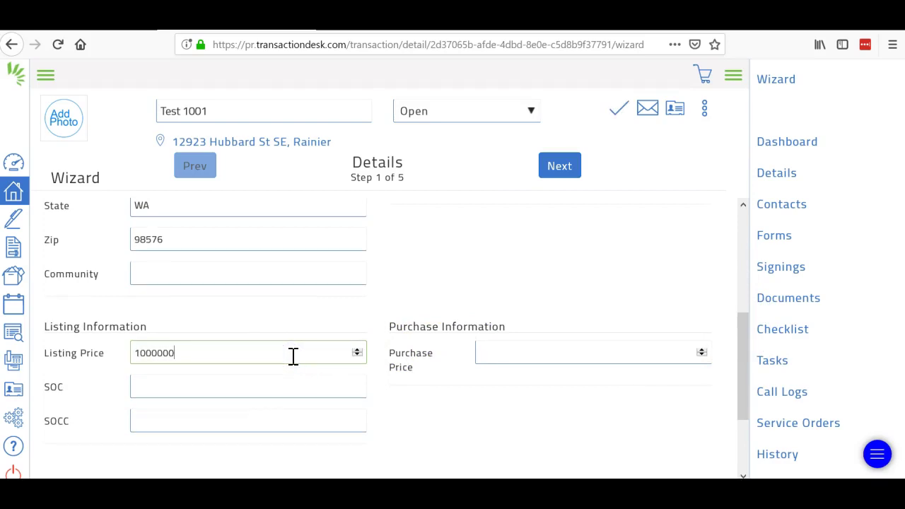
{"action": "left_click", "coordinate": [252, 386]}
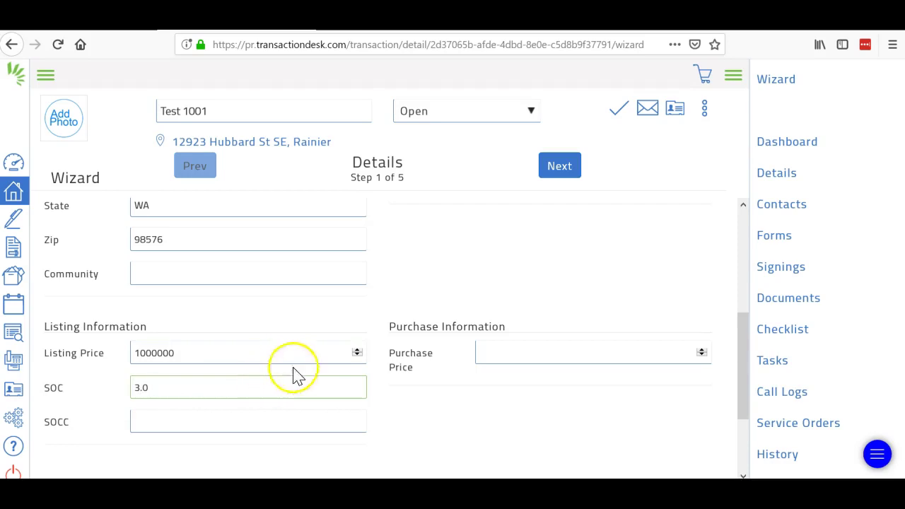
{"action": "left_click", "coordinate": [559, 170]}
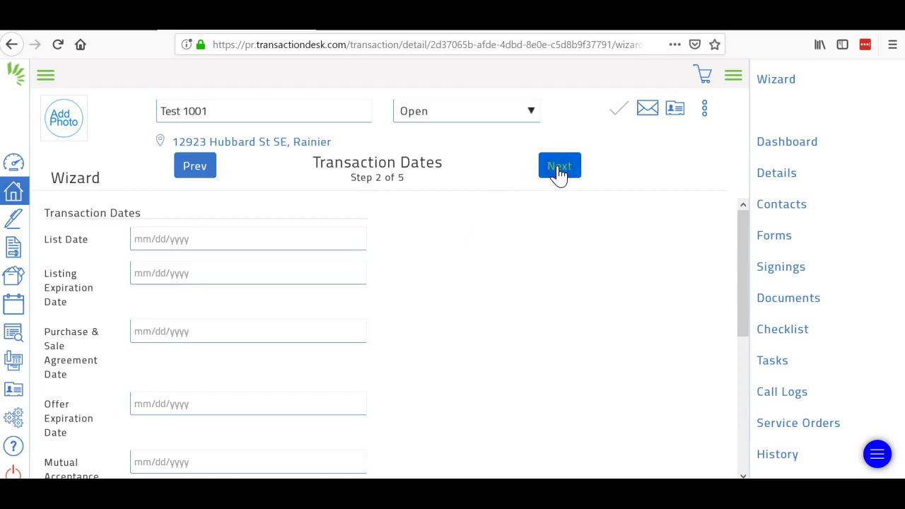
Step: Set List Date to 12/22/2018 and Listing Expiration Date to 10/25/2019
{"action": "left_click", "coordinate": [268, 241]}
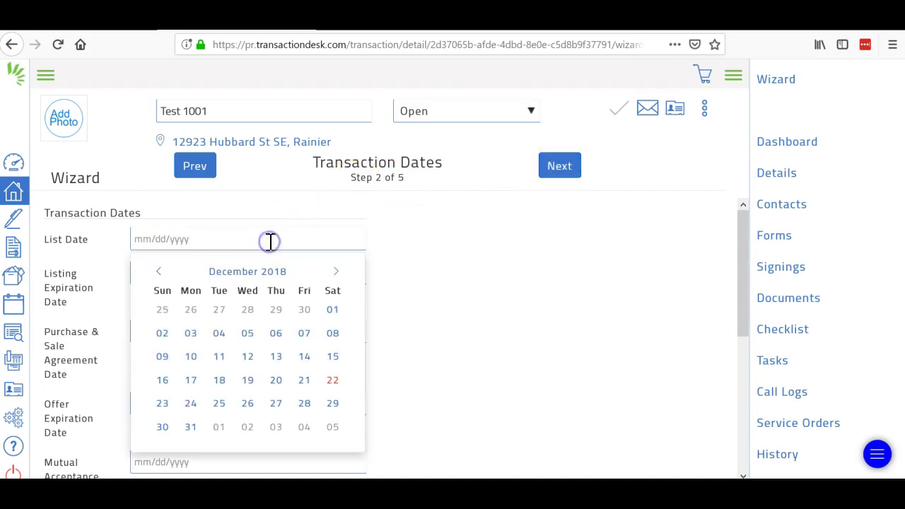
{"action": "left_click", "coordinate": [332, 382]}
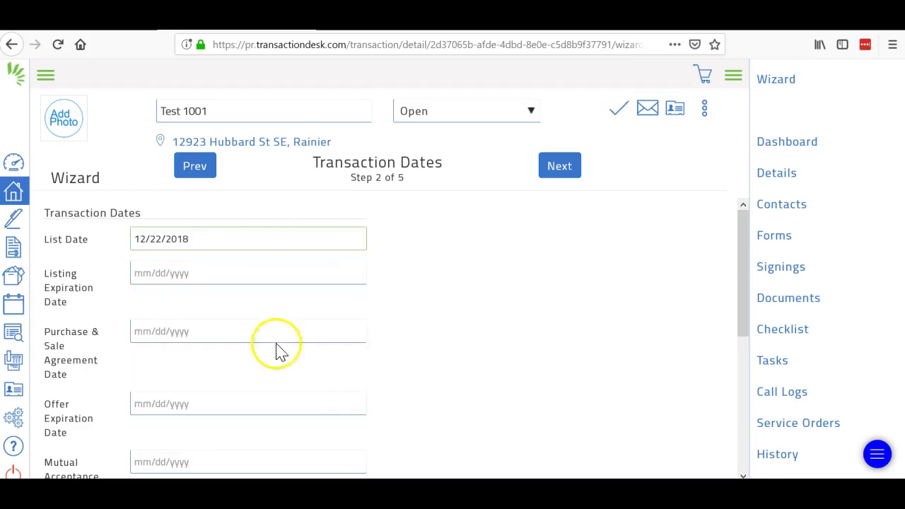
{"action": "left_click", "coordinate": [159, 335]}
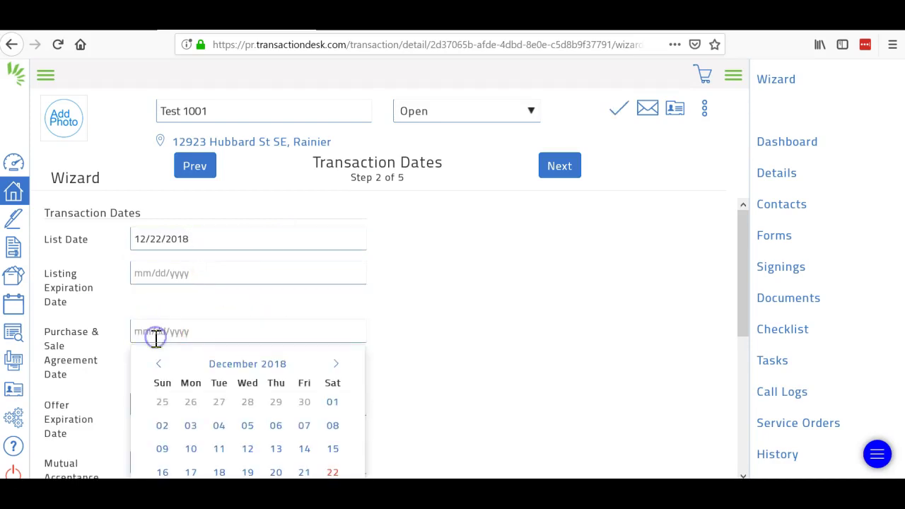
{"action": "left_click", "coordinate": [170, 265]}
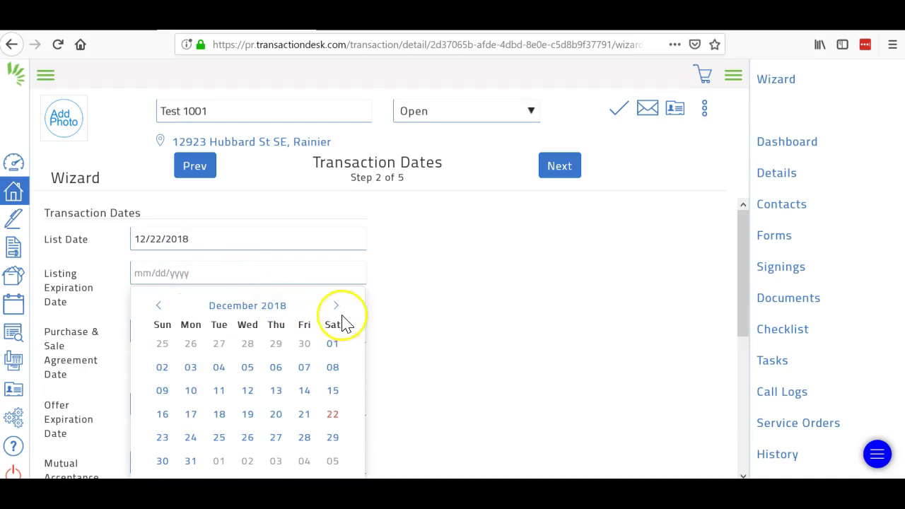
{"action": "left_click", "coordinate": [336, 306]}
{"action": "left_click", "coordinate": [336, 306]}
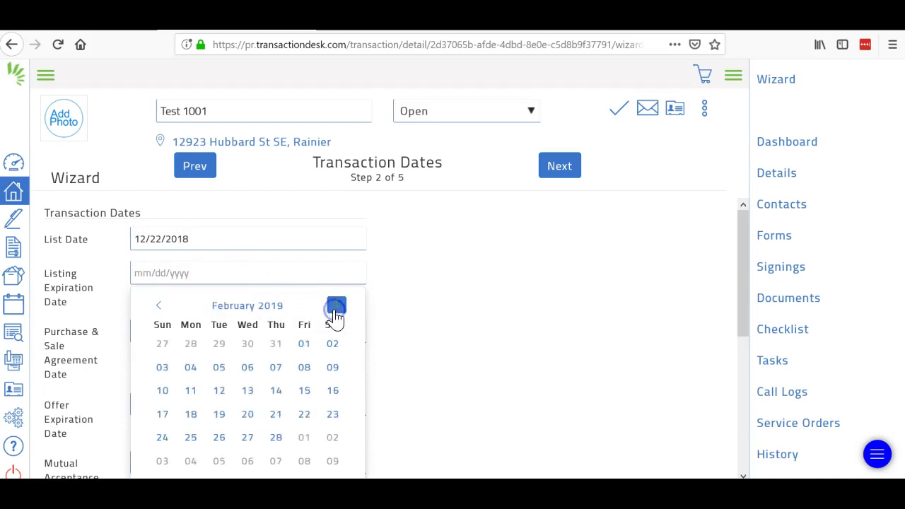
{"action": "left_click", "coordinate": [336, 306]}
{"action": "left_click", "coordinate": [336, 306]}
{"action": "left_click", "coordinate": [336, 306]}
{"action": "left_click", "coordinate": [336, 306]}
{"action": "left_click", "coordinate": [336, 306]}
{"action": "left_click", "coordinate": [336, 306]}
{"action": "left_click", "coordinate": [336, 307]}
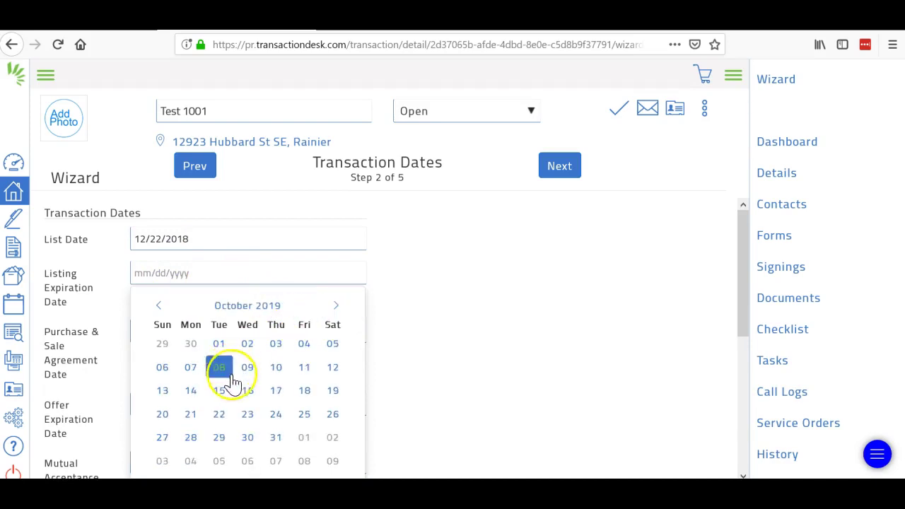
{"action": "left_click", "coordinate": [248, 417]}
{"action": "left_click", "coordinate": [301, 415]}
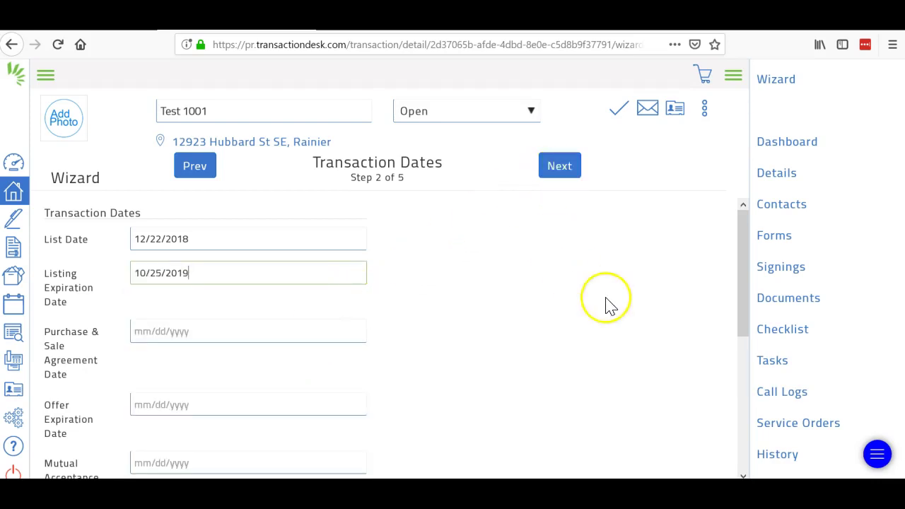
{"action": "left_click_drag", "start_coordinate": [742, 247], "coordinate": [749, 360]}
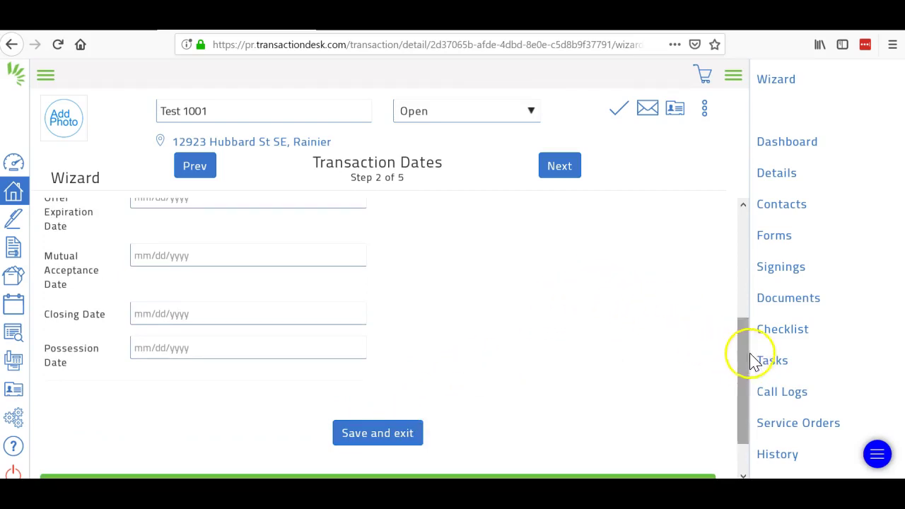
{"action": "left_click_drag", "start_coordinate": [750, 362], "coordinate": [743, 235]}
Step: Advance the Test 1001 wizard through Contacts, Forms and Documents, then finish it
{"action": "left_click", "coordinate": [560, 170]}
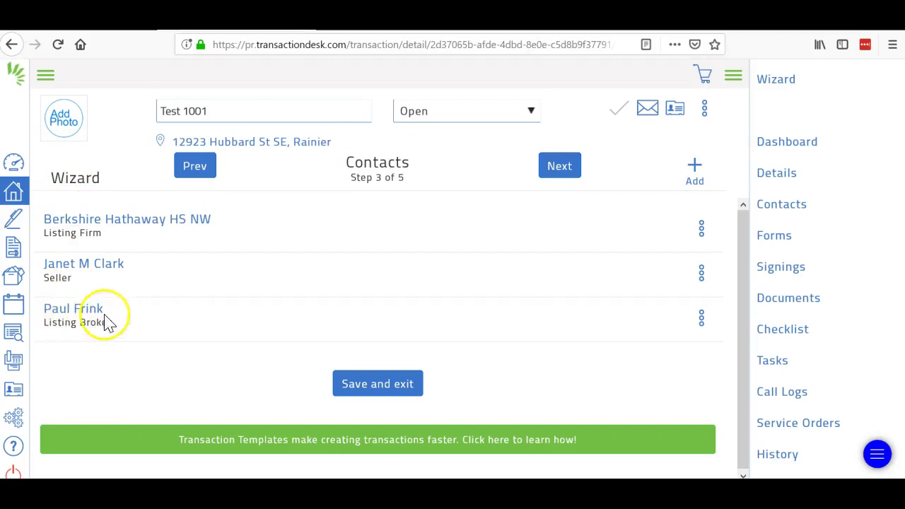
{"action": "left_click", "coordinate": [559, 169]}
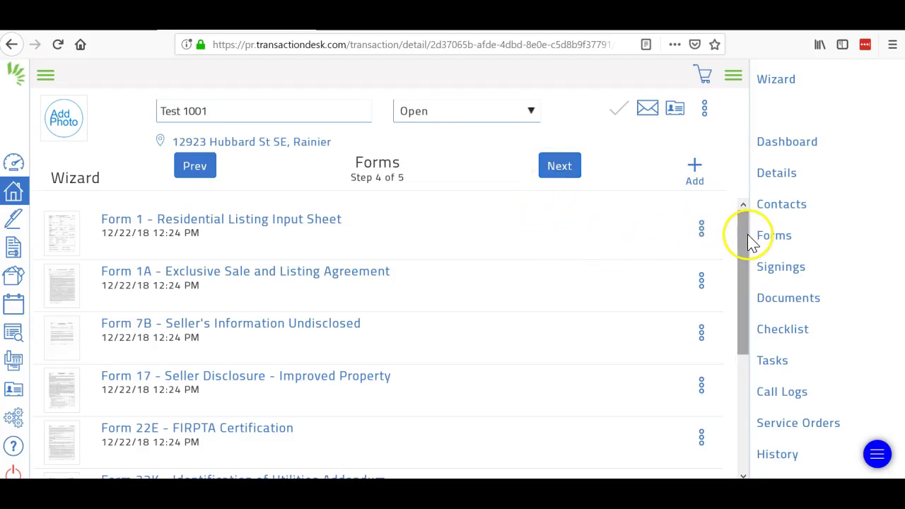
{"action": "left_click_drag", "start_coordinate": [741, 238], "coordinate": [755, 218]}
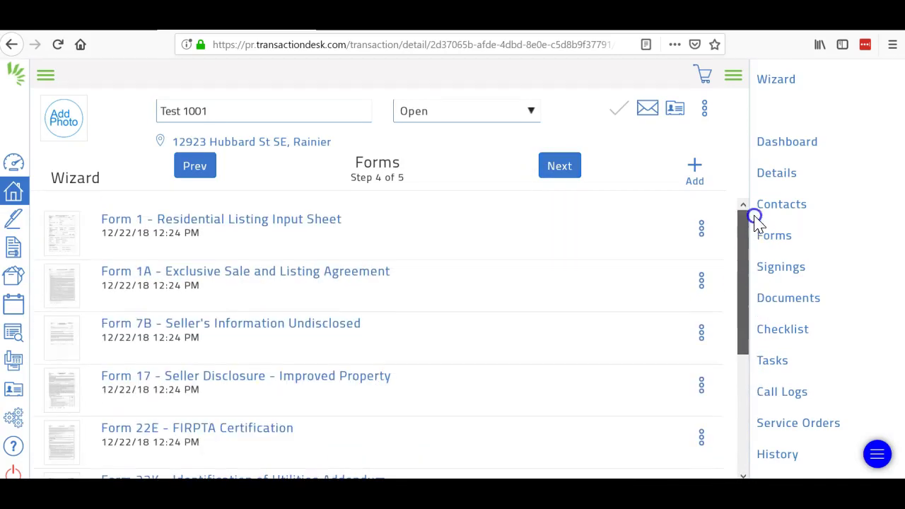
{"action": "left_click", "coordinate": [551, 179]}
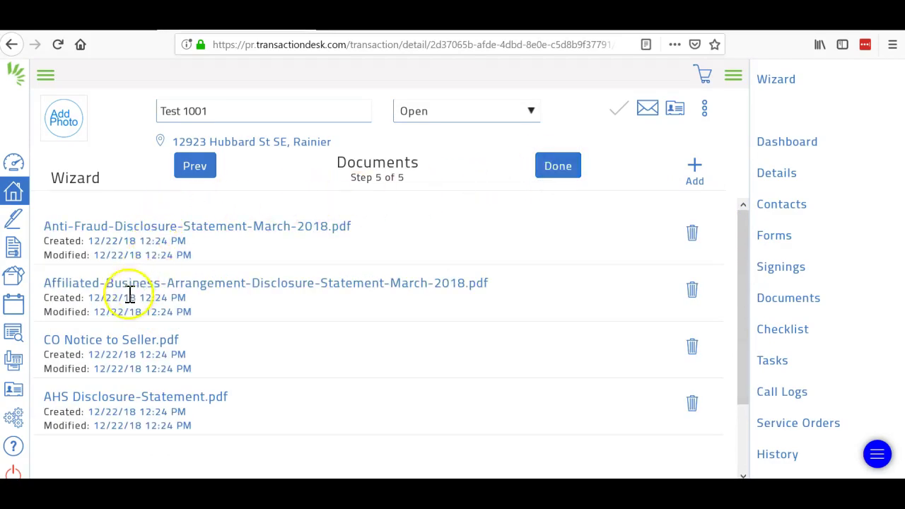
{"action": "left_click", "coordinate": [550, 166]}
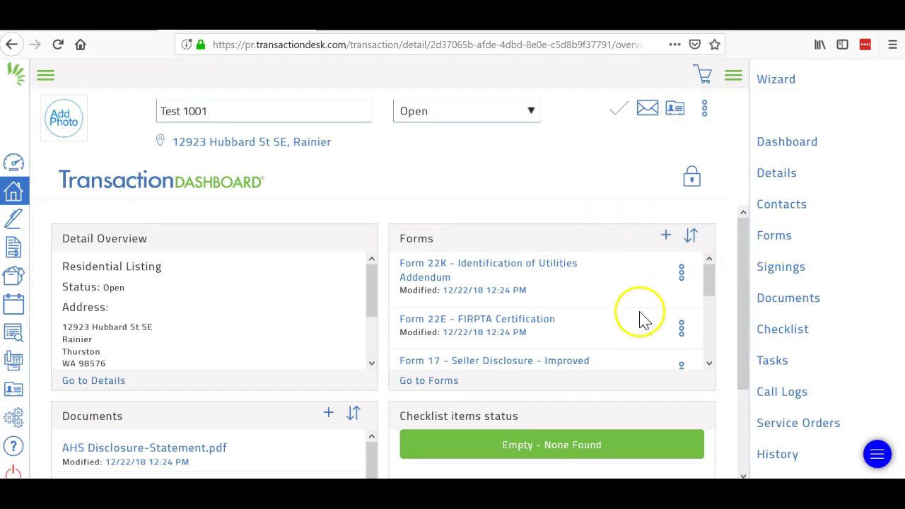
Step: Open Form 1 - Residential Listing Input Sheet and set Area to 454 - Thurston South
{"action": "left_click", "coordinate": [437, 382]}
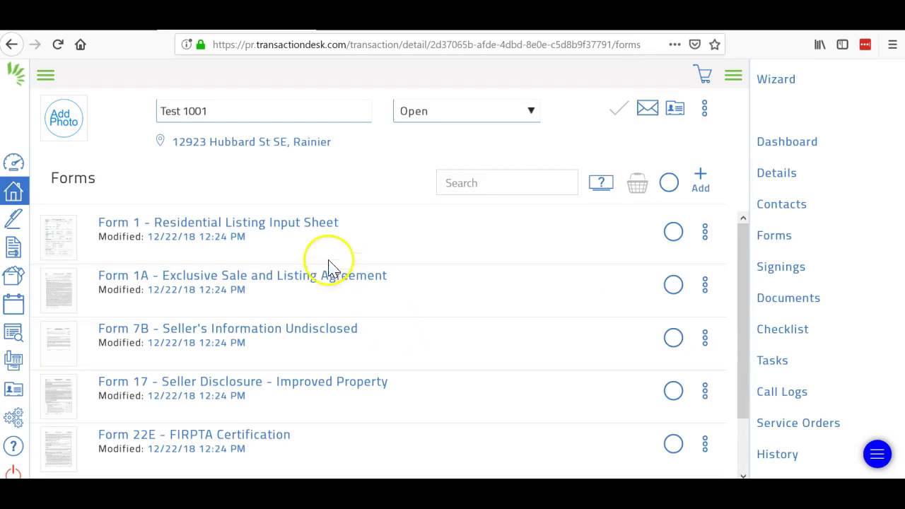
{"action": "left_click", "coordinate": [289, 227]}
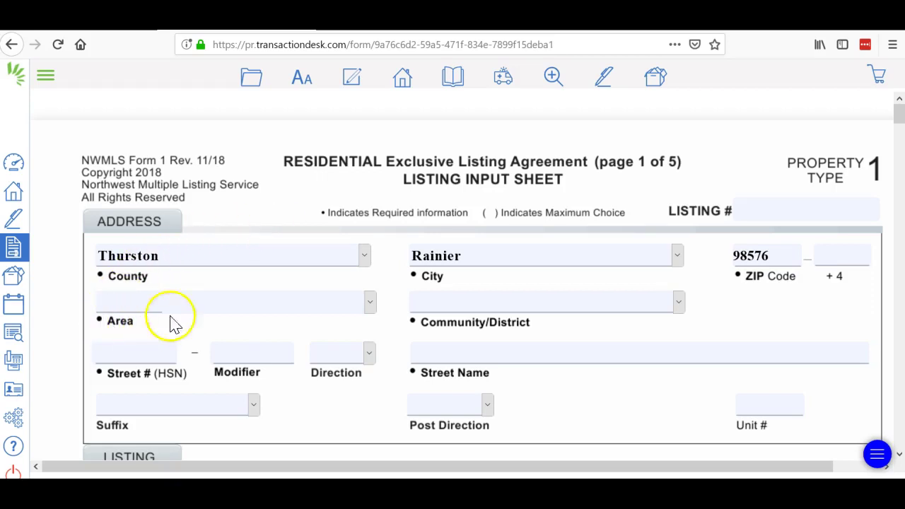
{"action": "left_click", "coordinate": [370, 302]}
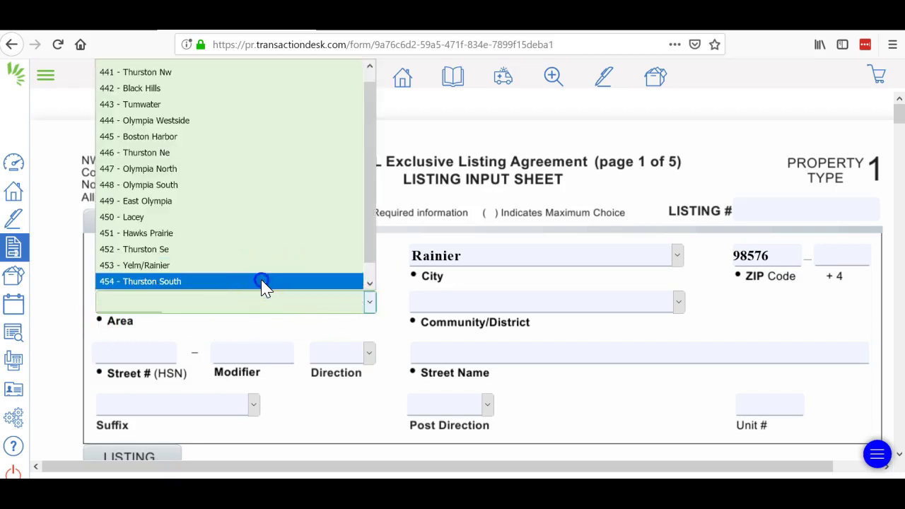
{"action": "left_click", "coordinate": [262, 281]}
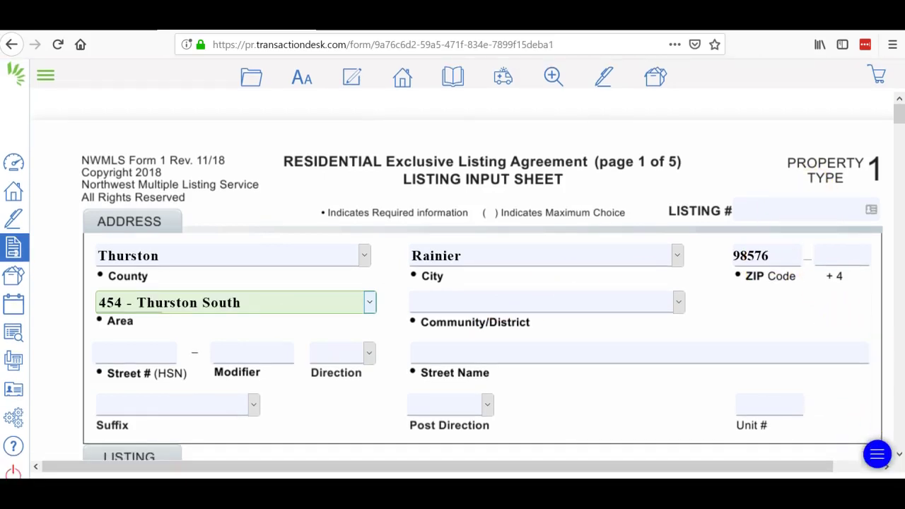
{"action": "left_click", "coordinate": [901, 346]}
{"action": "left_click", "coordinate": [900, 347]}
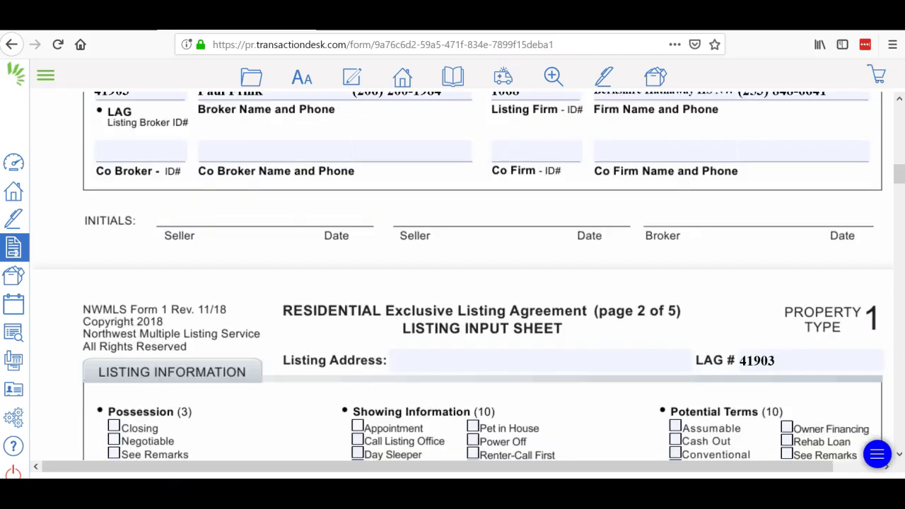
{"action": "left_click_drag", "start_coordinate": [902, 181], "coordinate": [900, 127]}
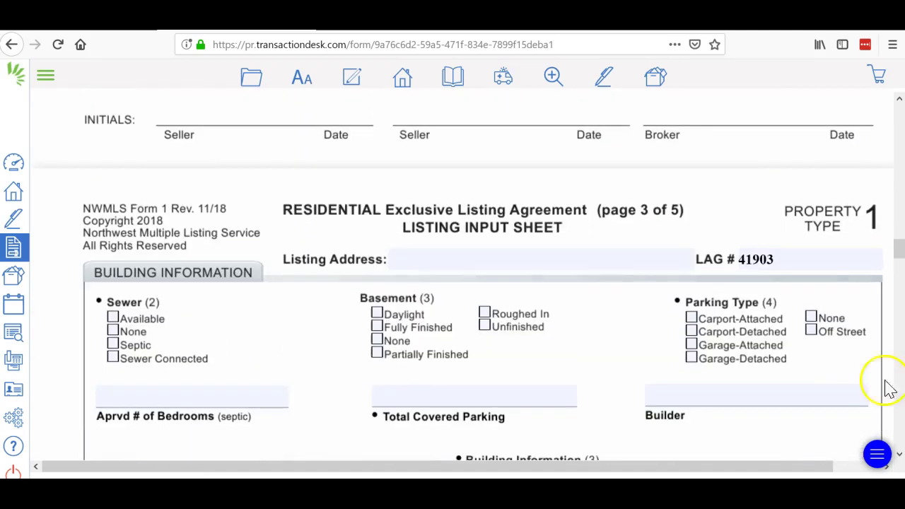
Step: Save Form 1 and exit back to the Forms list
{"action": "left_click", "coordinate": [255, 88]}
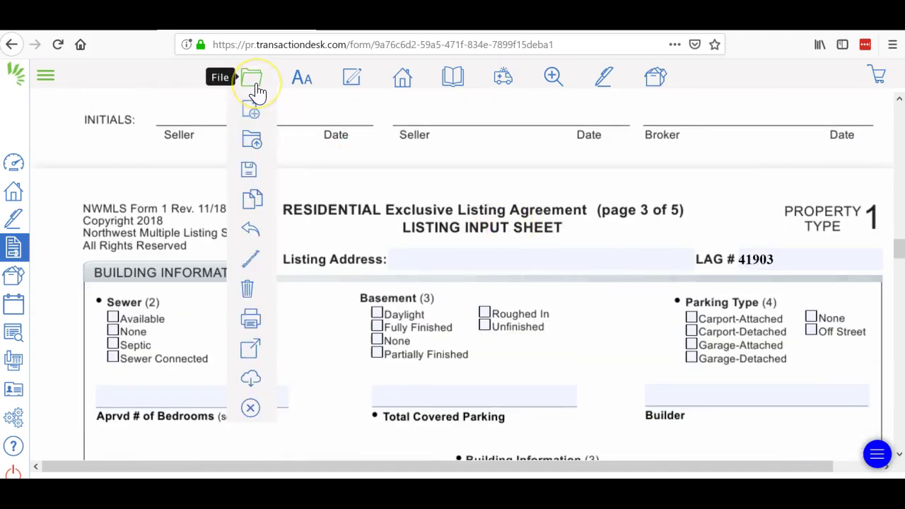
{"action": "mouse_move", "coordinate": [249, 172]}
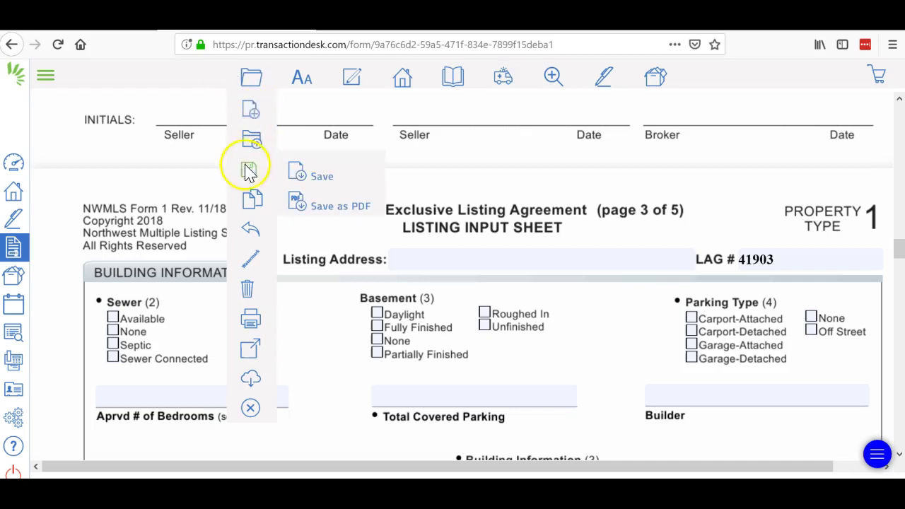
{"action": "left_click", "coordinate": [313, 174]}
{"action": "left_click", "coordinate": [244, 74]}
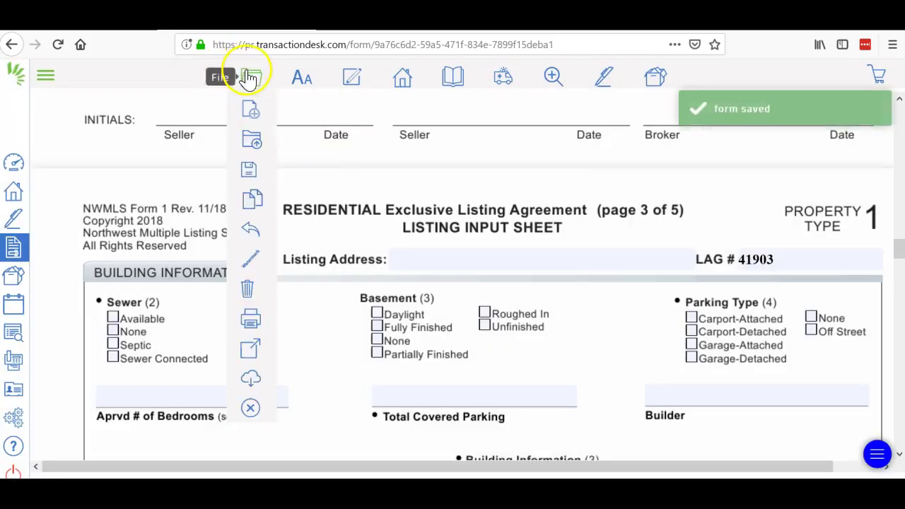
{"action": "left_click", "coordinate": [250, 413]}
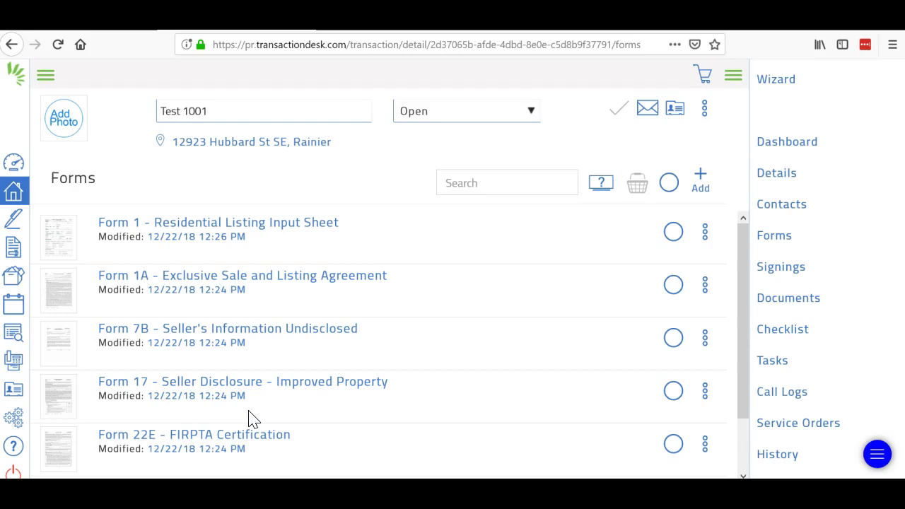
Step: Enter a 6% commission with 3% to the selling firm on Form 1A
{"action": "left_click", "coordinate": [247, 276]}
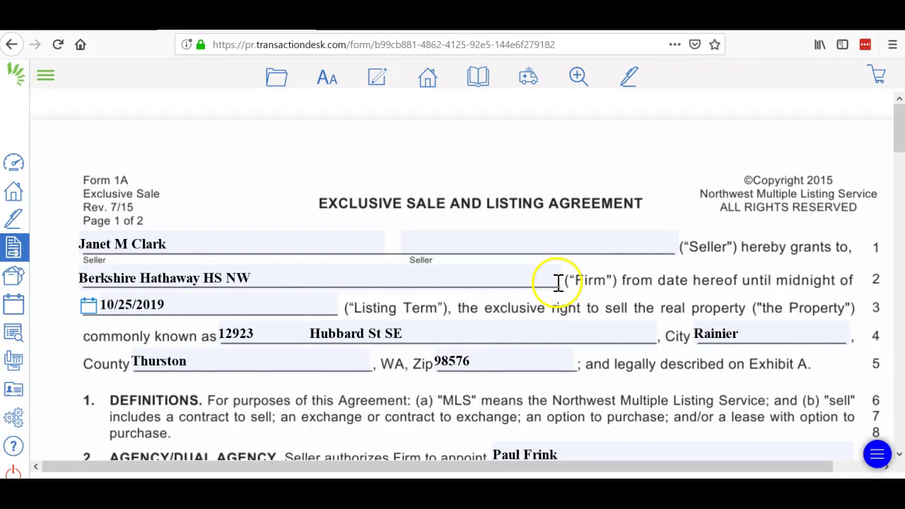
{"action": "left_click", "coordinate": [900, 127]}
{"action": "left_click_drag", "start_coordinate": [899, 128], "coordinate": [900, 196]}
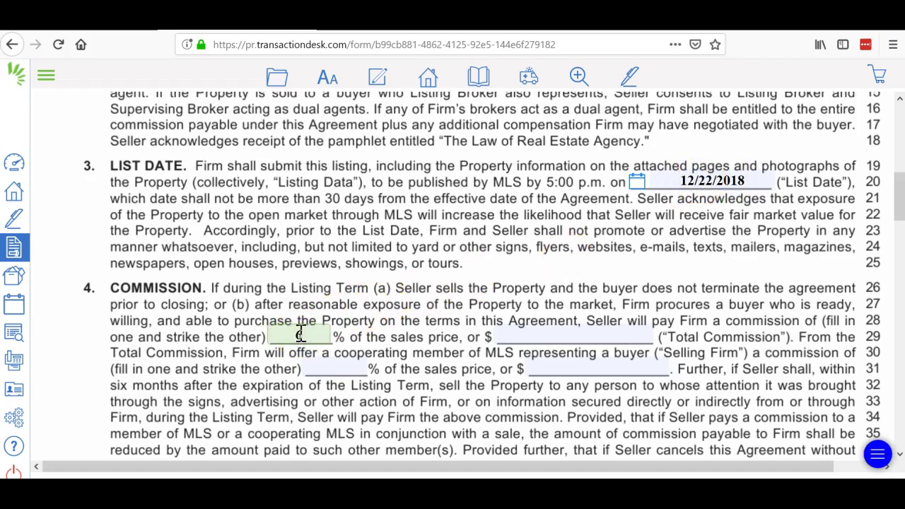
{"action": "left_click", "coordinate": [346, 366]}
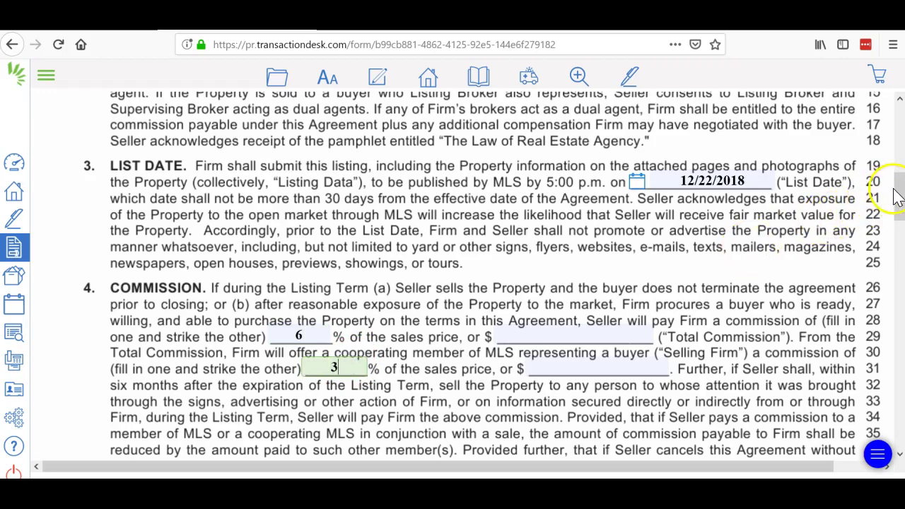
{"action": "left_click_drag", "start_coordinate": [898, 198], "coordinate": [896, 427]}
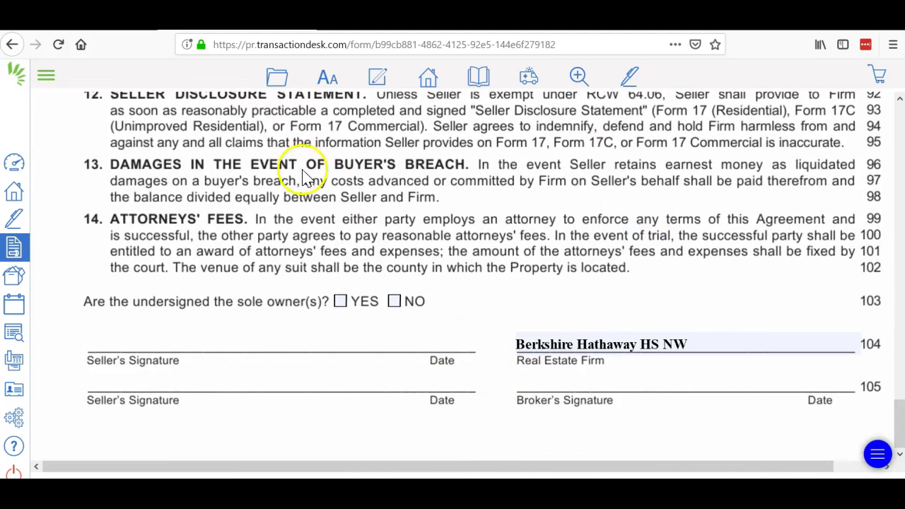
Step: Save and close Form 1A, then open Form 7B - Seller's Information Undisclosed
{"action": "left_click", "coordinate": [283, 80]}
{"action": "mouse_move", "coordinate": [276, 173]}
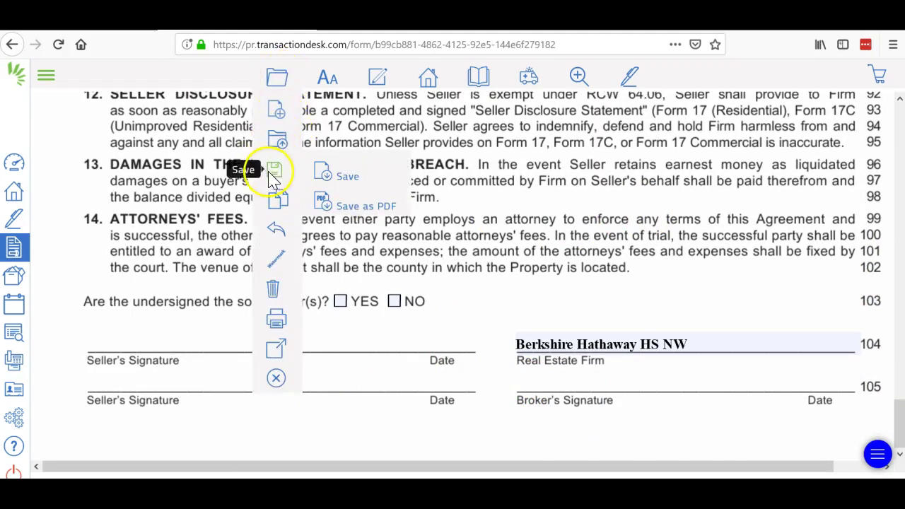
{"action": "left_click", "coordinate": [343, 174]}
{"action": "left_click", "coordinate": [276, 82]}
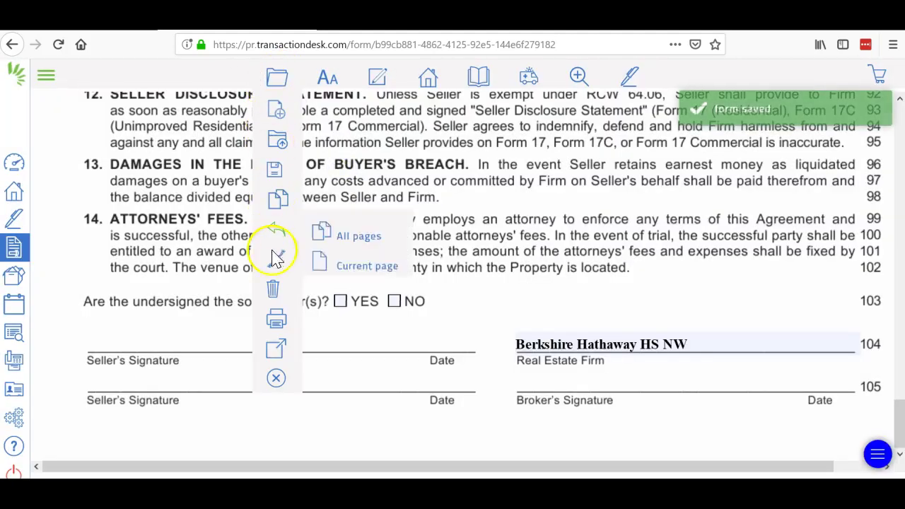
{"action": "left_click", "coordinate": [277, 378]}
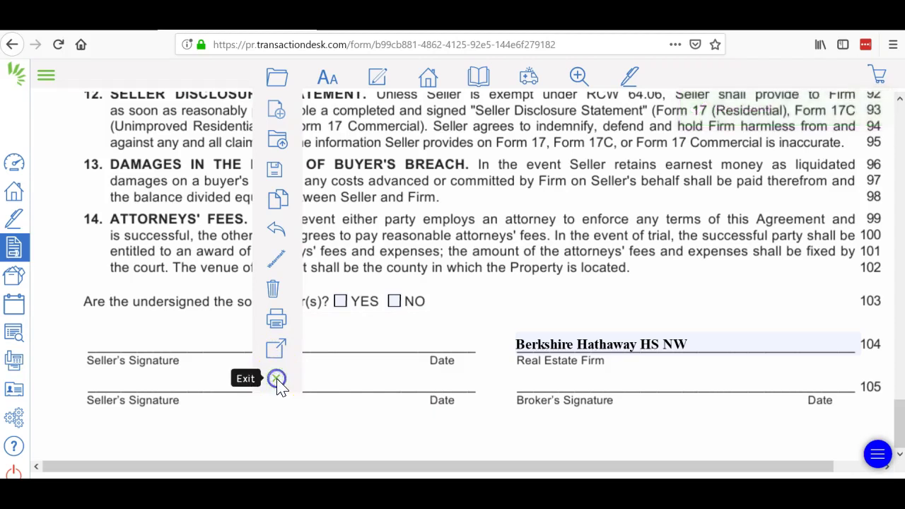
{"action": "left_click", "coordinate": [259, 337]}
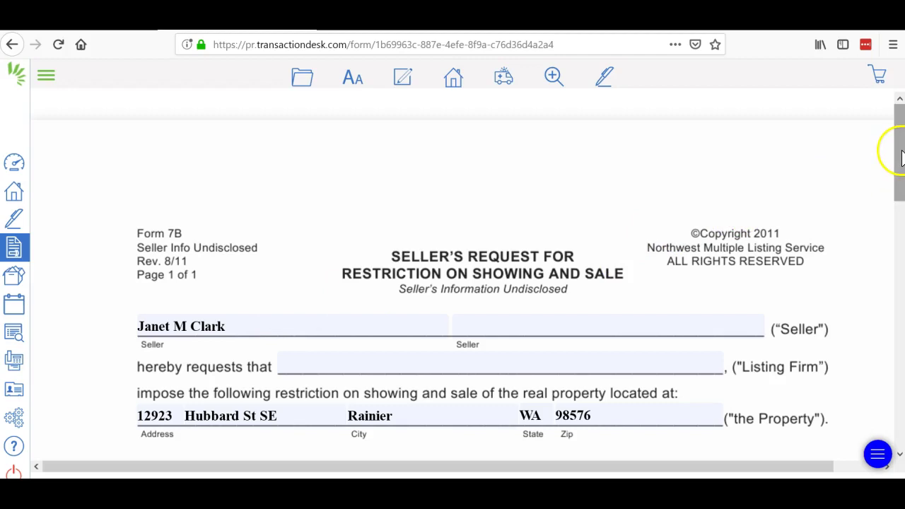
Step: Fill in the Listing Firm field and tick and fill the seller's phone number option
{"action": "left_click_drag", "start_coordinate": [898, 150], "coordinate": [899, 201]}
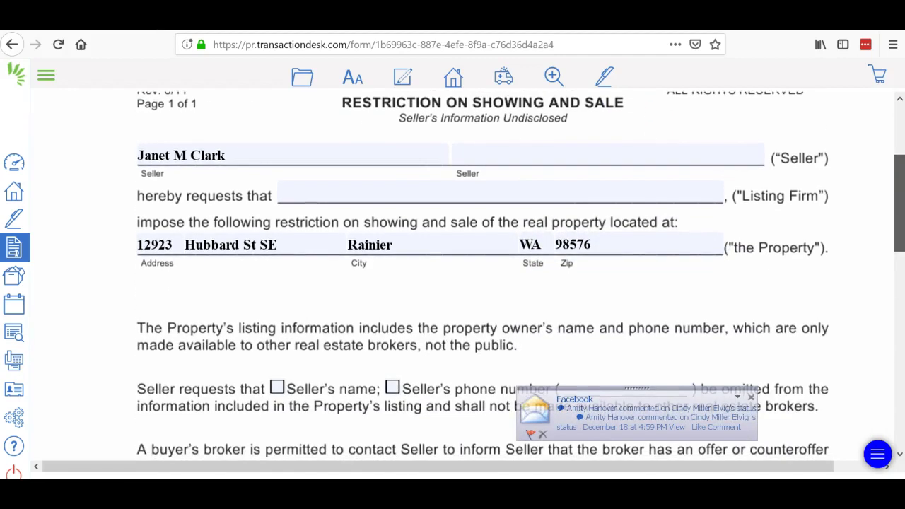
{"action": "left_click", "coordinate": [752, 398]}
{"action": "left_click", "coordinate": [367, 196]}
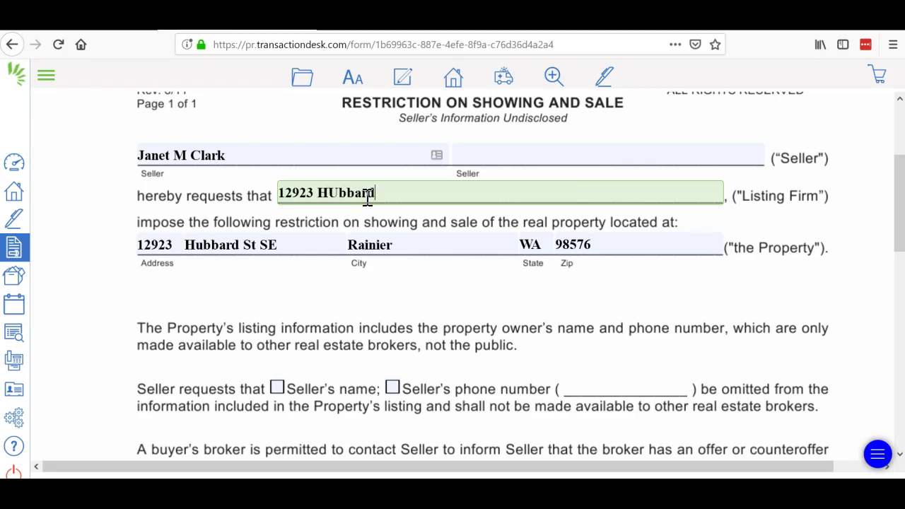
{"action": "left_click", "coordinate": [483, 340]}
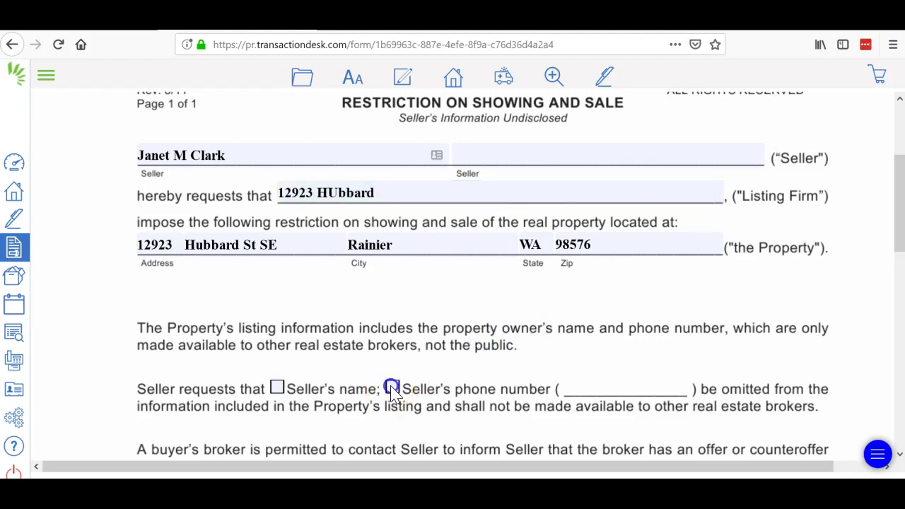
{"action": "left_click", "coordinate": [392, 389]}
{"action": "left_click", "coordinate": [582, 383]}
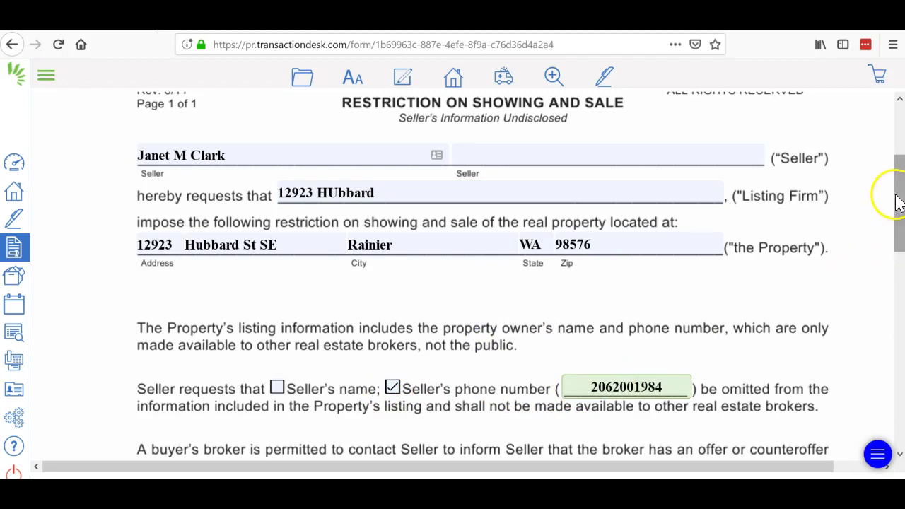
{"action": "left_click_drag", "start_coordinate": [899, 201], "coordinate": [897, 365]}
Step: Save Form 7B and exit back to the Test 1001 transaction
{"action": "left_click", "coordinate": [302, 78]}
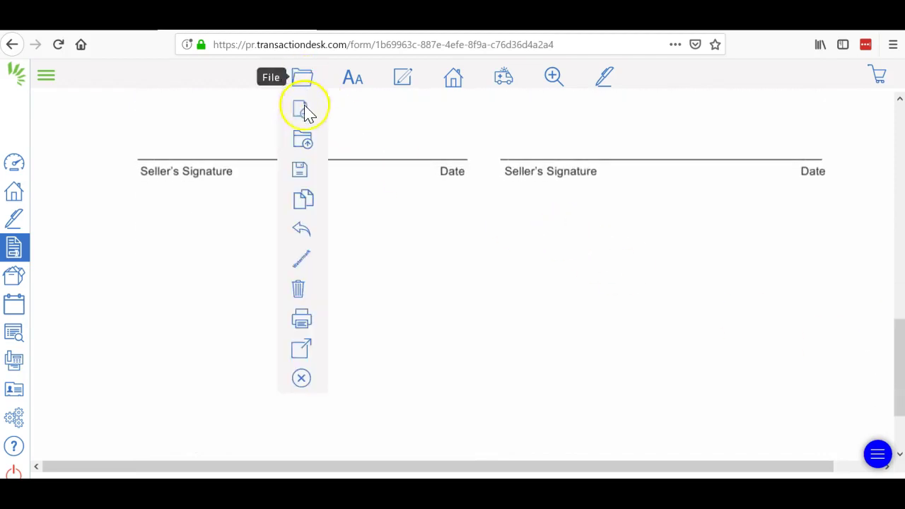
{"action": "mouse_move", "coordinate": [303, 177]}
{"action": "left_click", "coordinate": [360, 178]}
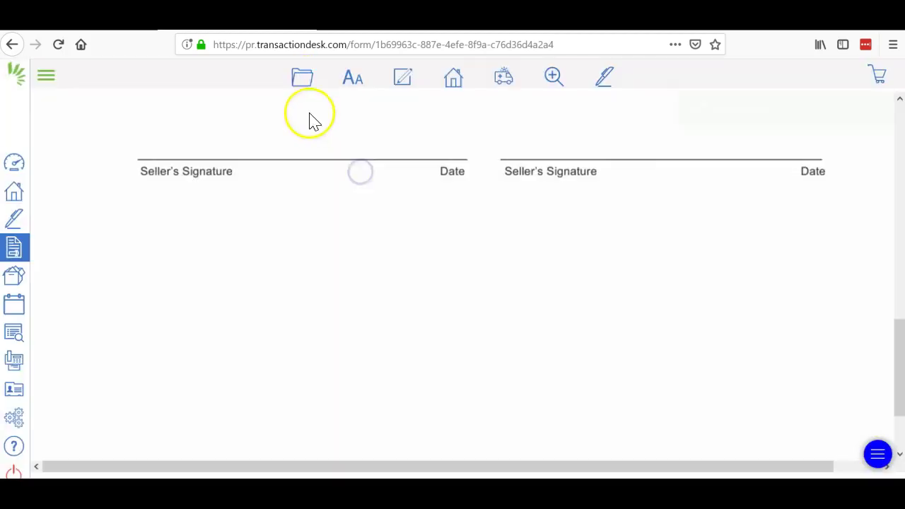
{"action": "left_click", "coordinate": [304, 76]}
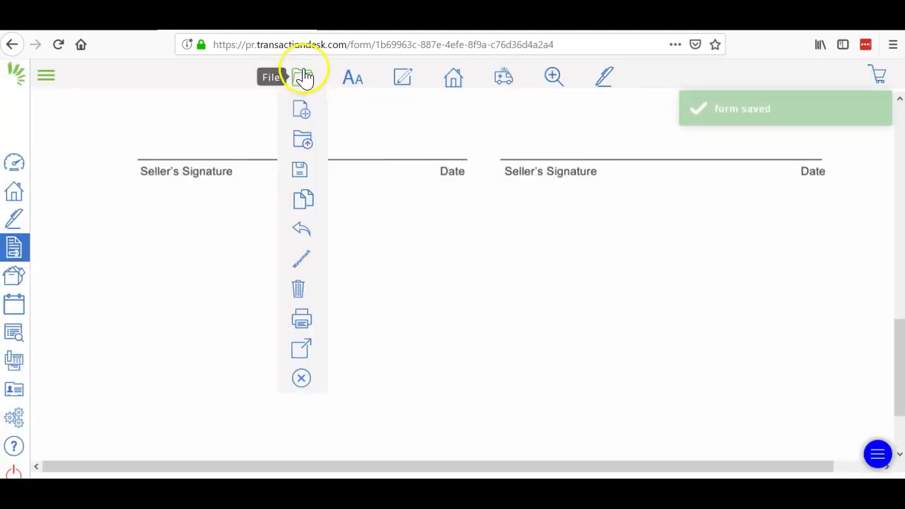
{"action": "left_click", "coordinate": [301, 389]}
{"action": "left_click", "coordinate": [302, 80]}
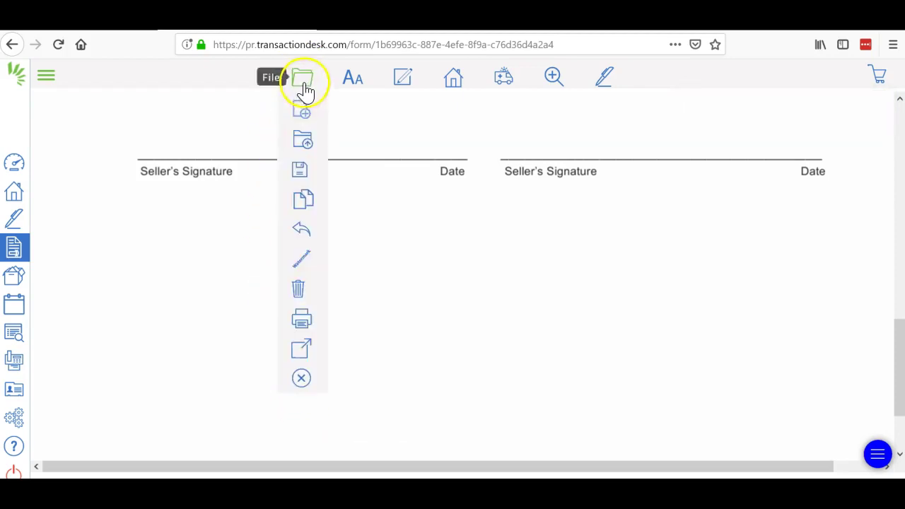
{"action": "mouse_move", "coordinate": [301, 244]}
{"action": "left_click", "coordinate": [302, 378]}
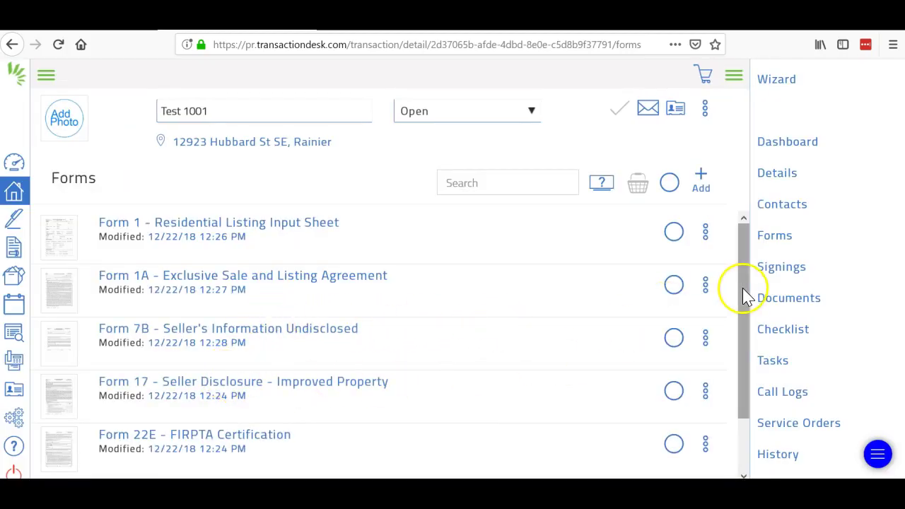
Step: Scroll the Forms list and switch to the Documents page listing four PDFs
{"action": "left_click_drag", "start_coordinate": [744, 287], "coordinate": [740, 393]}
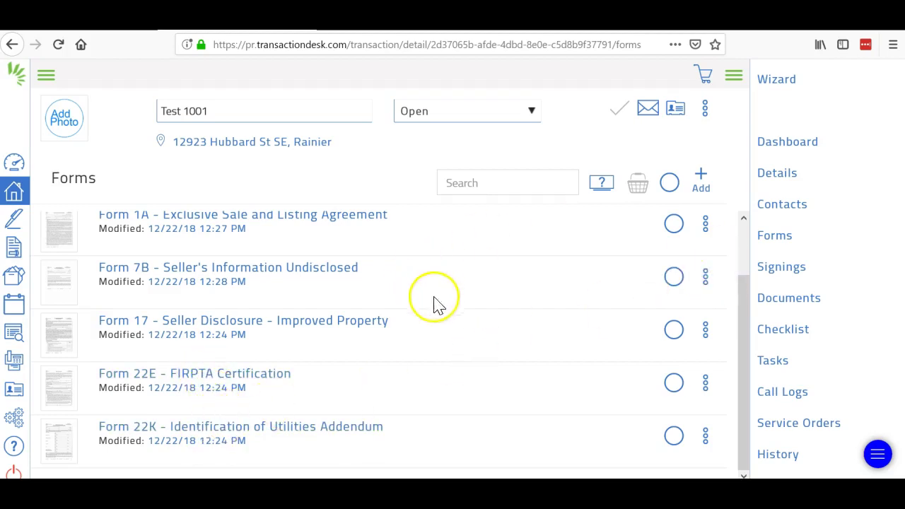
{"action": "left_click", "coordinate": [787, 304]}
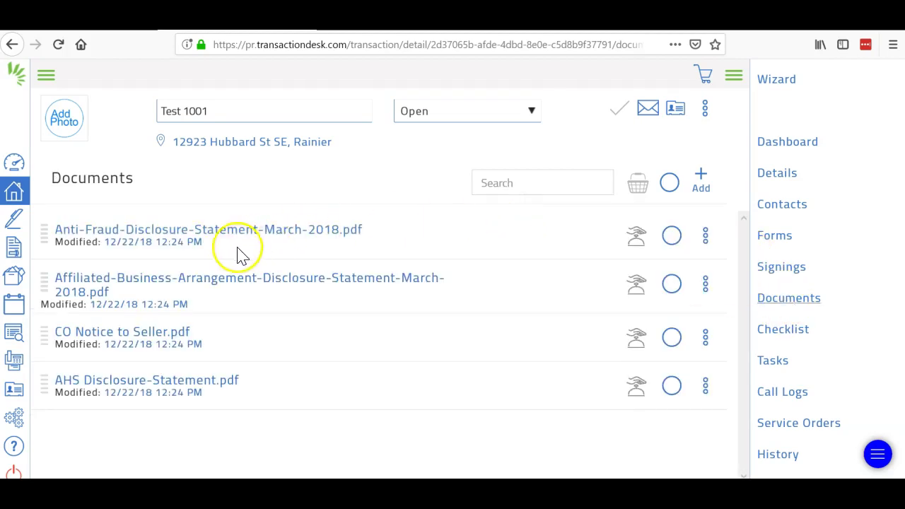
Step: Open Anti-Fraud-Disclosure-Statement-March-2018.pdf in the Document Markup Tool
{"action": "left_click", "coordinate": [216, 237]}
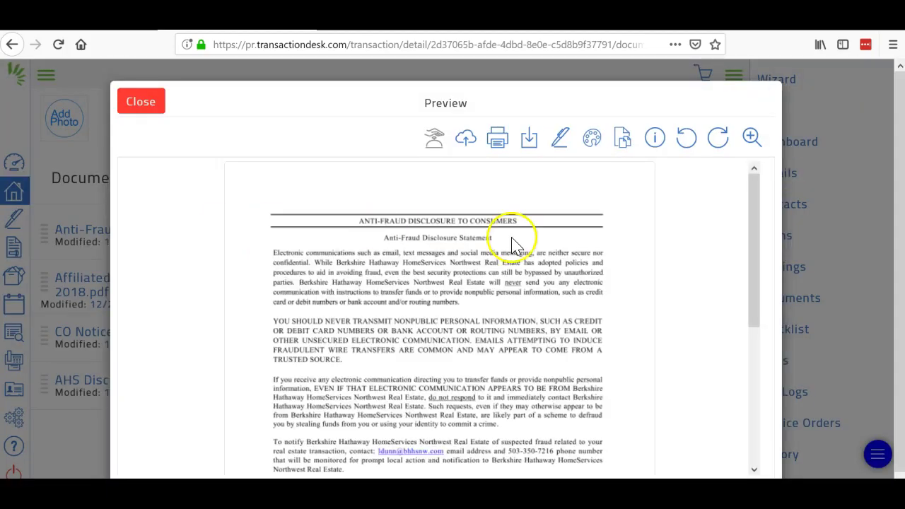
{"action": "left_click_drag", "start_coordinate": [750, 217], "coordinate": [754, 337]}
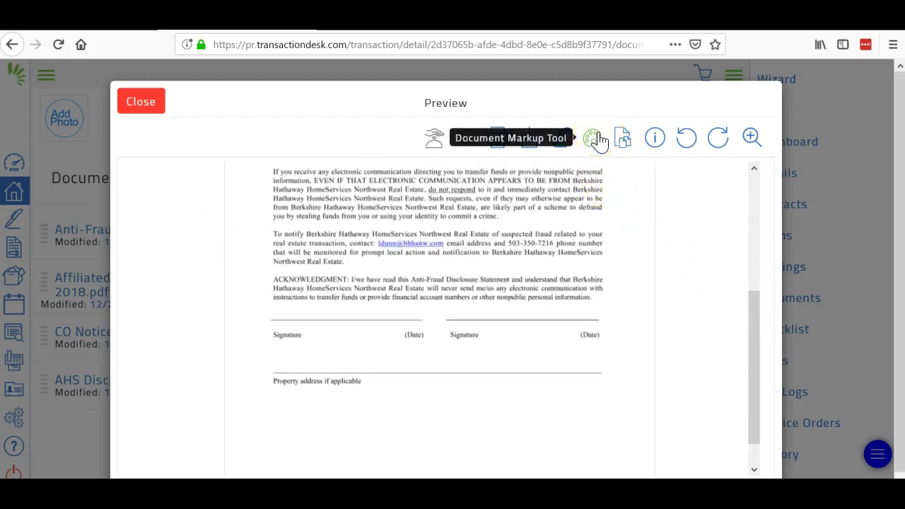
{"action": "left_click", "coordinate": [597, 137]}
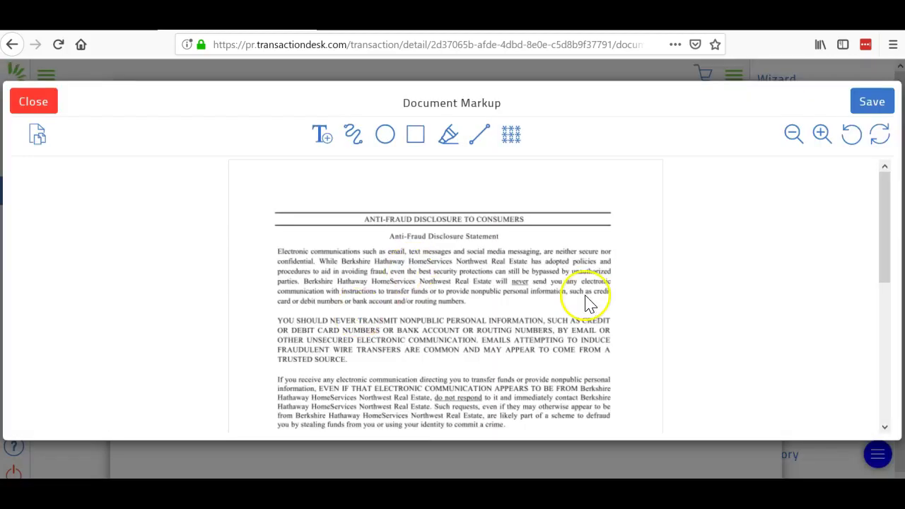
{"action": "left_click_drag", "start_coordinate": [884, 219], "coordinate": [881, 347]}
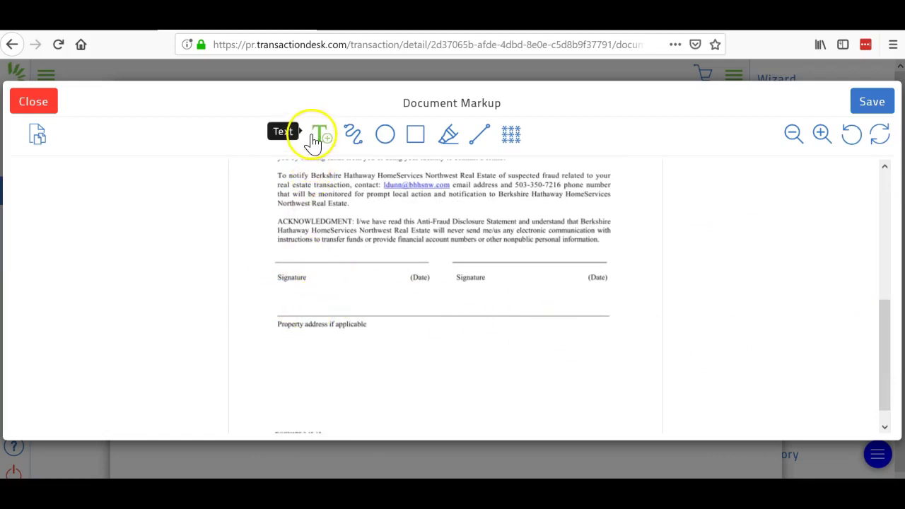
Step: Add a text box with the property address above the address line and save over the document
{"action": "left_click", "coordinate": [319, 134]}
{"action": "left_click_drag", "start_coordinate": [279, 291], "coordinate": [514, 314]}
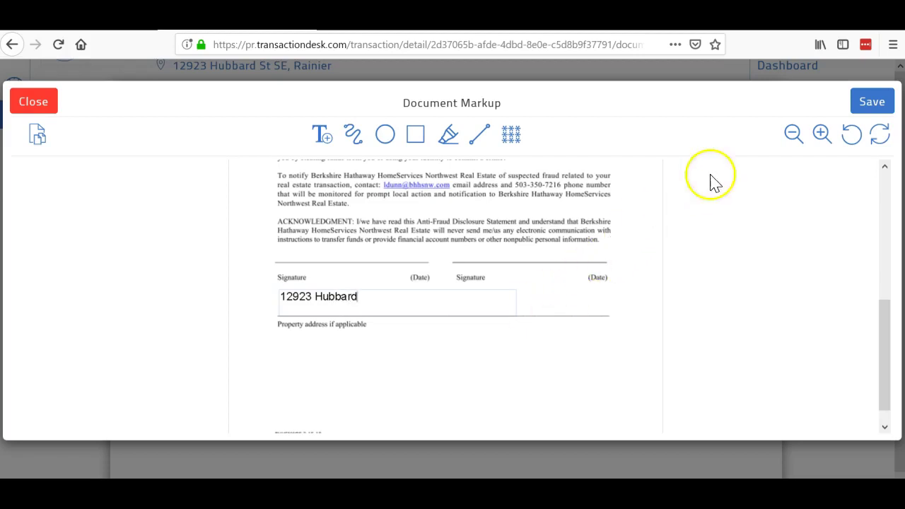
{"action": "left_click", "coordinate": [857, 103]}
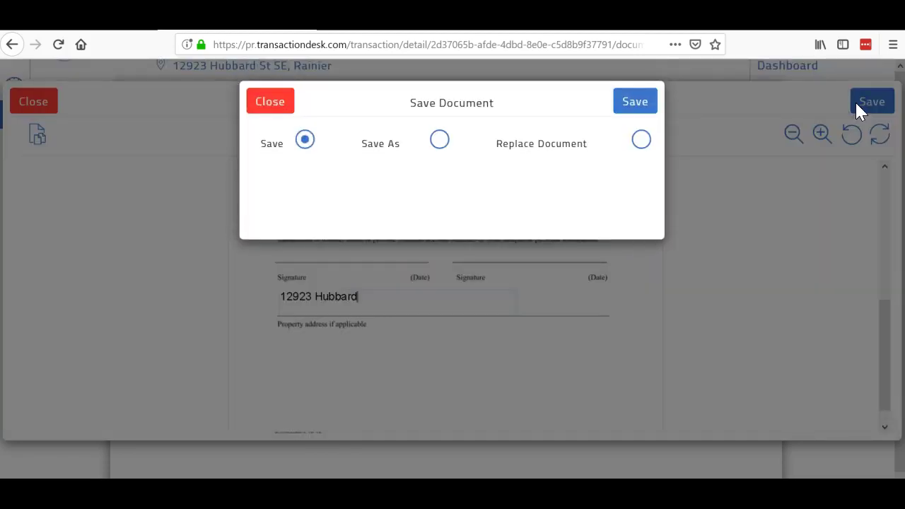
{"action": "left_click", "coordinate": [633, 104]}
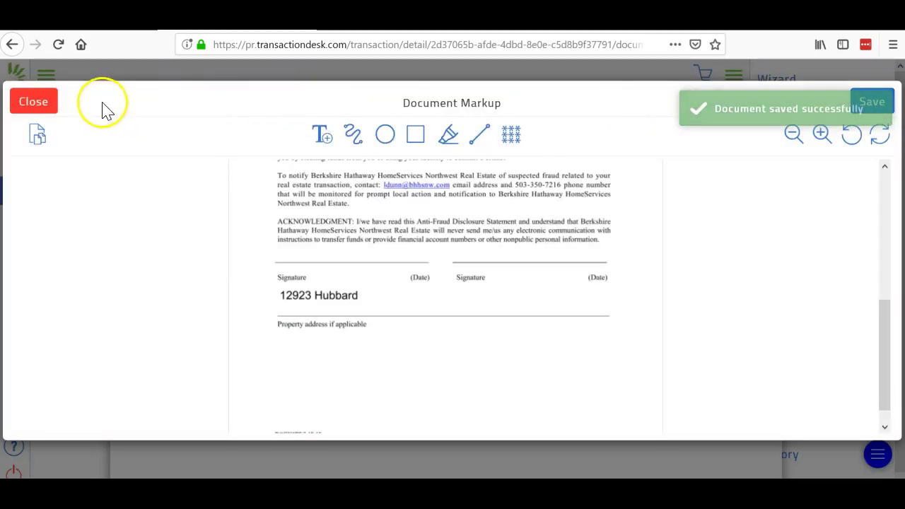
Step: Leave the markup editor and create a new signing named 'test 1001' for the transaction
{"action": "left_click", "coordinate": [33, 103]}
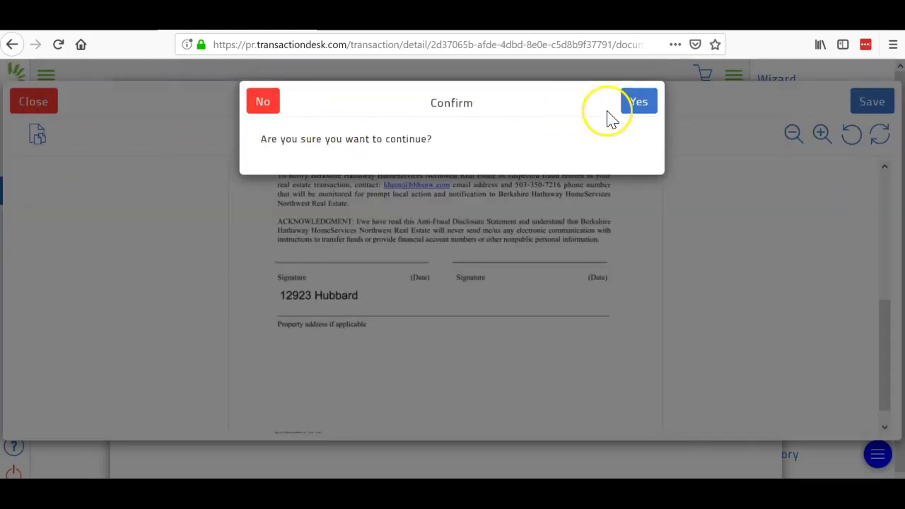
{"action": "left_click", "coordinate": [638, 106]}
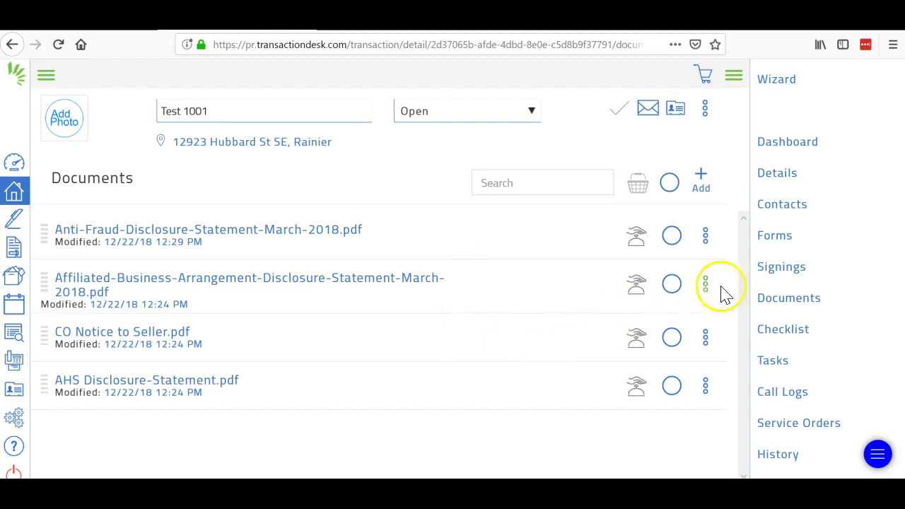
{"action": "left_click", "coordinate": [779, 276]}
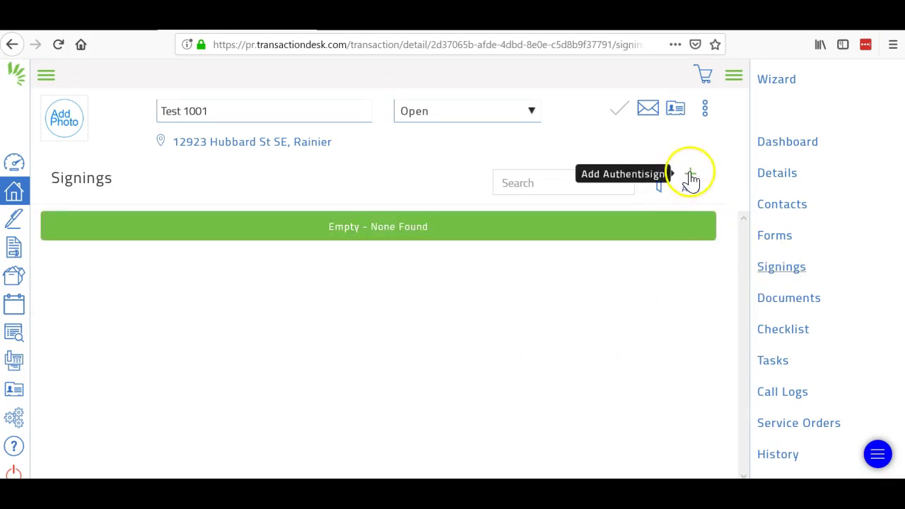
{"action": "left_click", "coordinate": [689, 179]}
{"action": "left_click", "coordinate": [429, 144]}
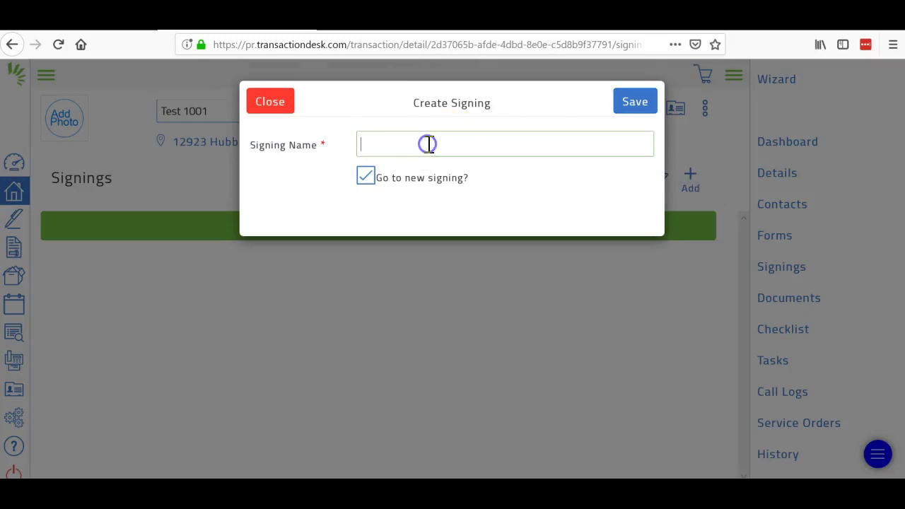
{"action": "type", "text": "test 1001"}
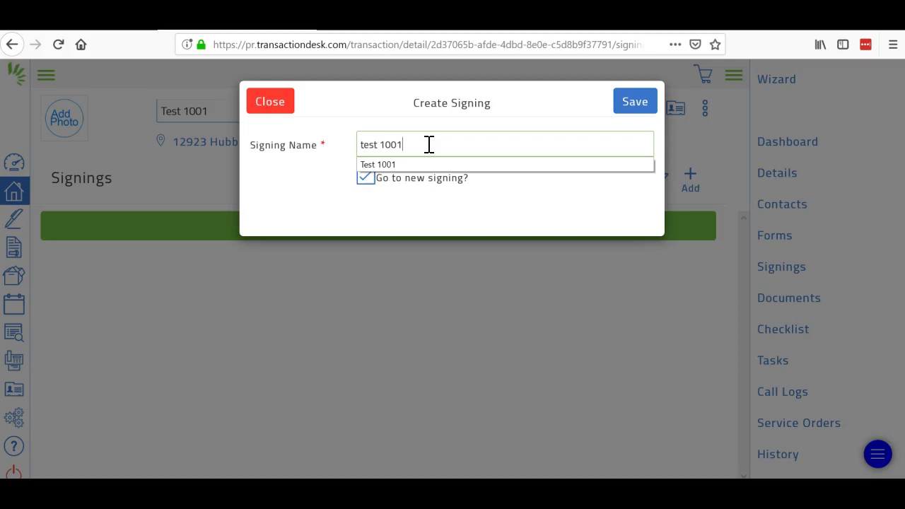
{"action": "left_click", "coordinate": [624, 124]}
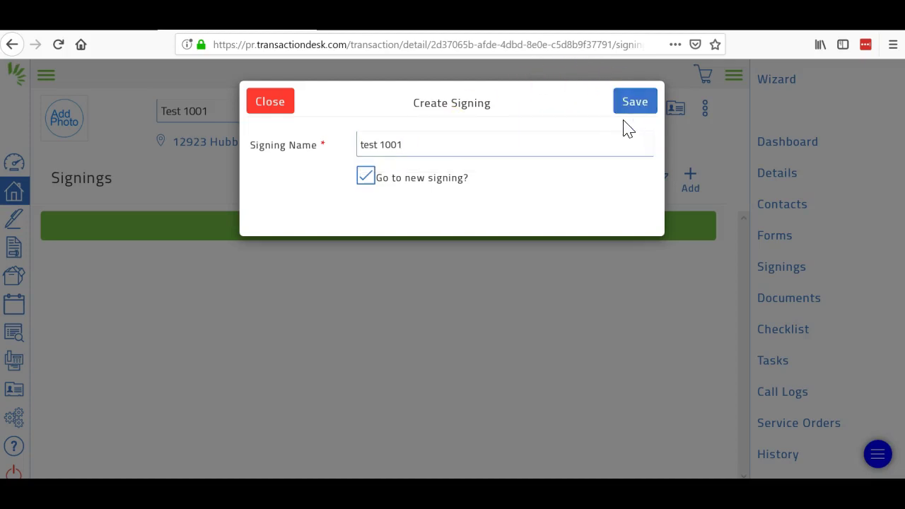
{"action": "left_click", "coordinate": [629, 109]}
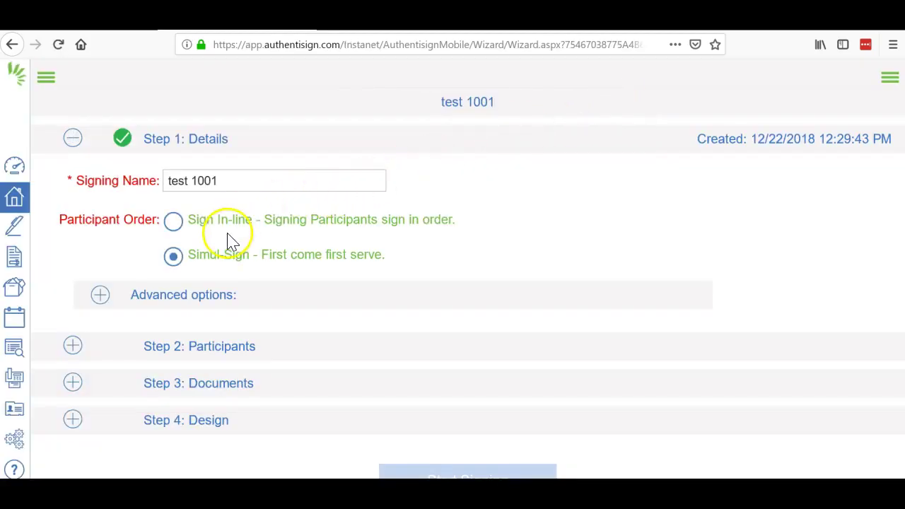
Step: Add the seller and the listing broker from the transaction contacts as participants
{"action": "left_click", "coordinate": [216, 354]}
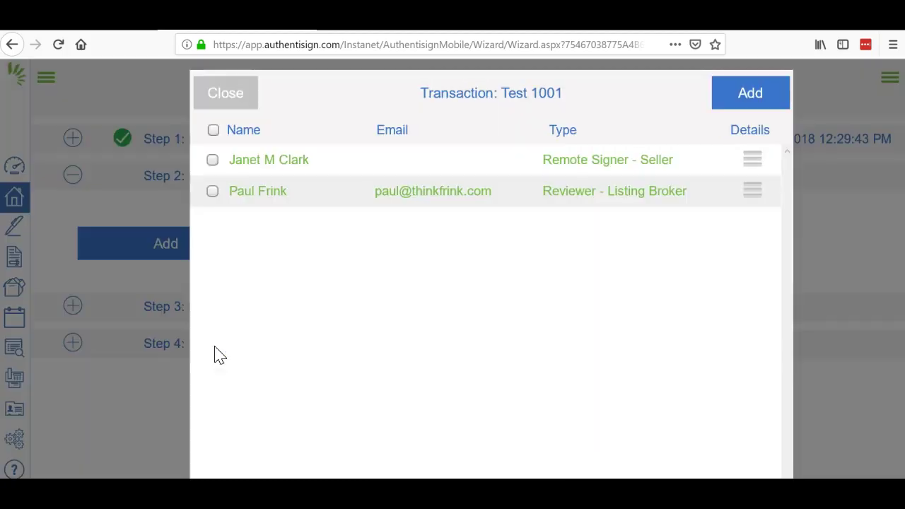
{"action": "left_click", "coordinate": [213, 192]}
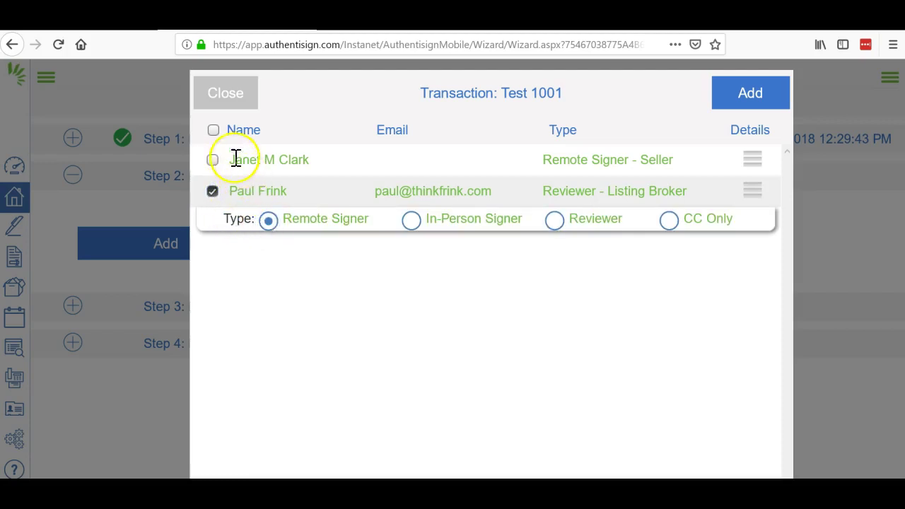
{"action": "left_click", "coordinate": [212, 162]}
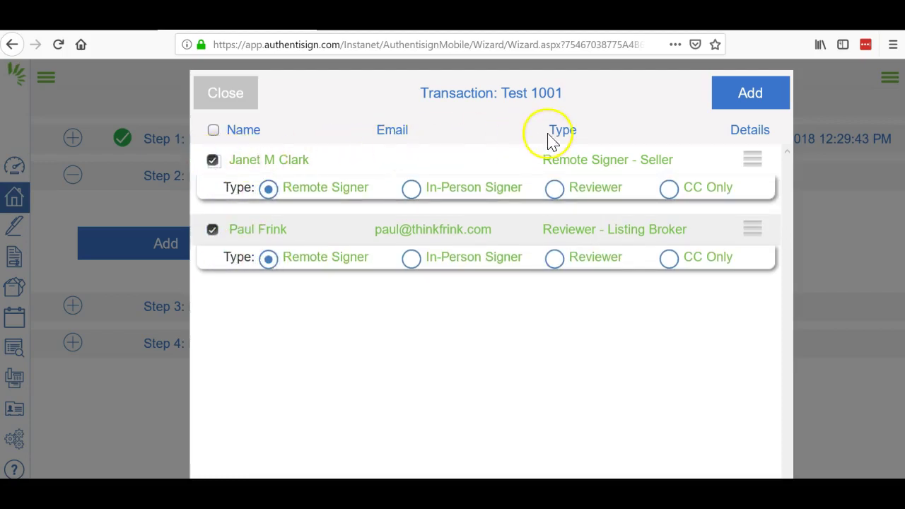
{"action": "left_click", "coordinate": [748, 97]}
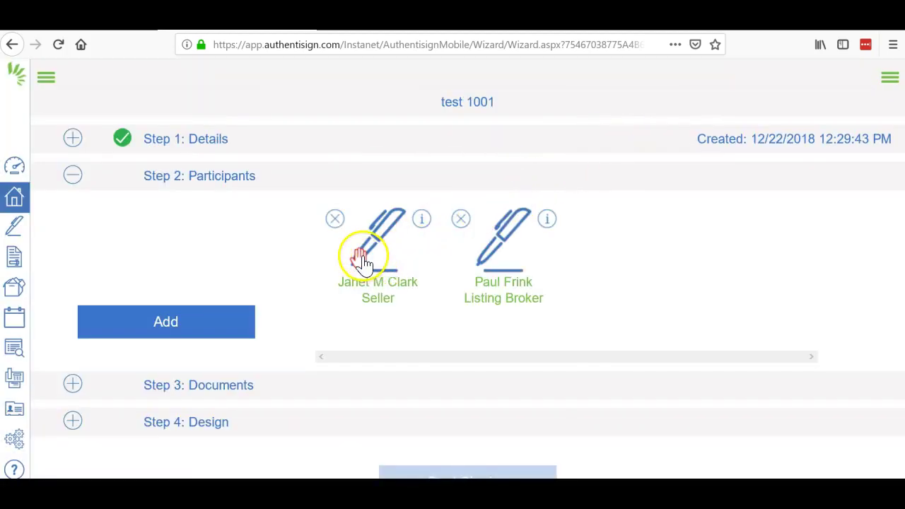
Step: Fill in the seller participant's missing e-mail address and save the participant
{"action": "left_click", "coordinate": [363, 260]}
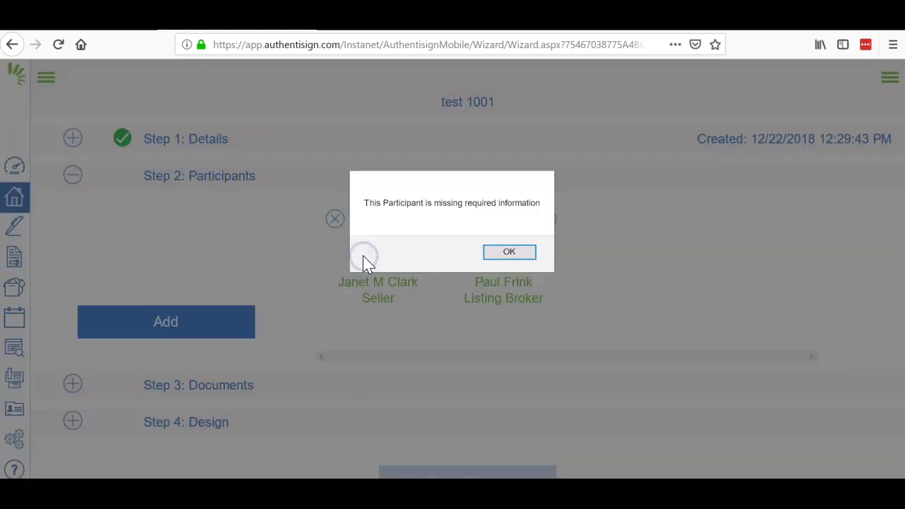
{"action": "left_click", "coordinate": [512, 254]}
{"action": "left_click", "coordinate": [417, 208]}
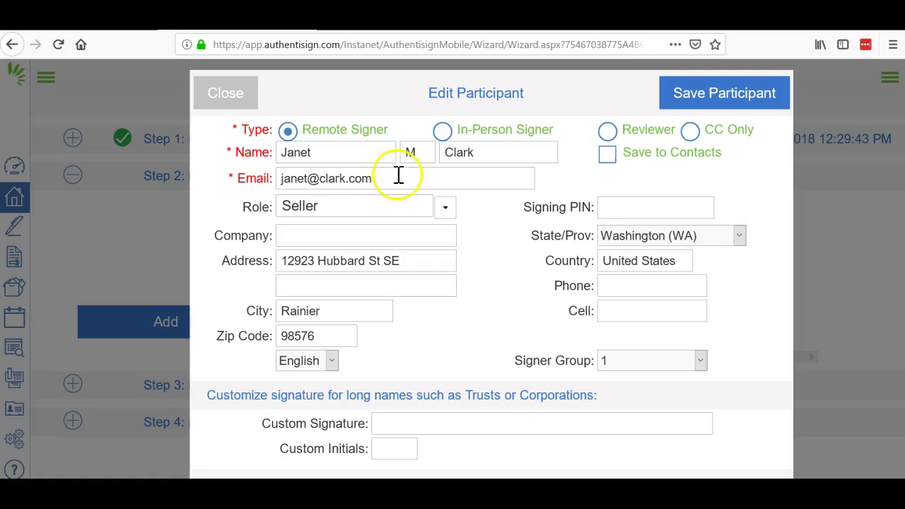
{"action": "left_click", "coordinate": [743, 90]}
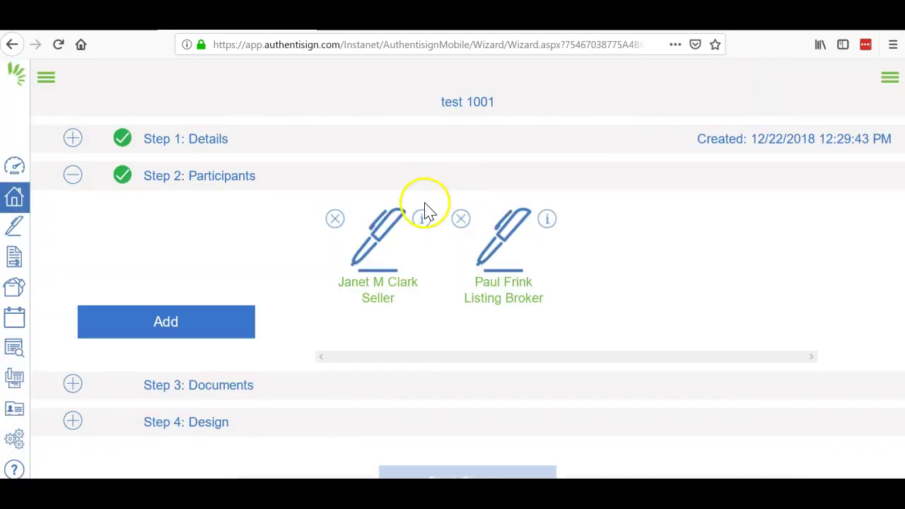
Step: Add all the transaction's forms and documents to 'test 1001', then proceed to Step 4 Design
{"action": "left_click", "coordinate": [218, 388]}
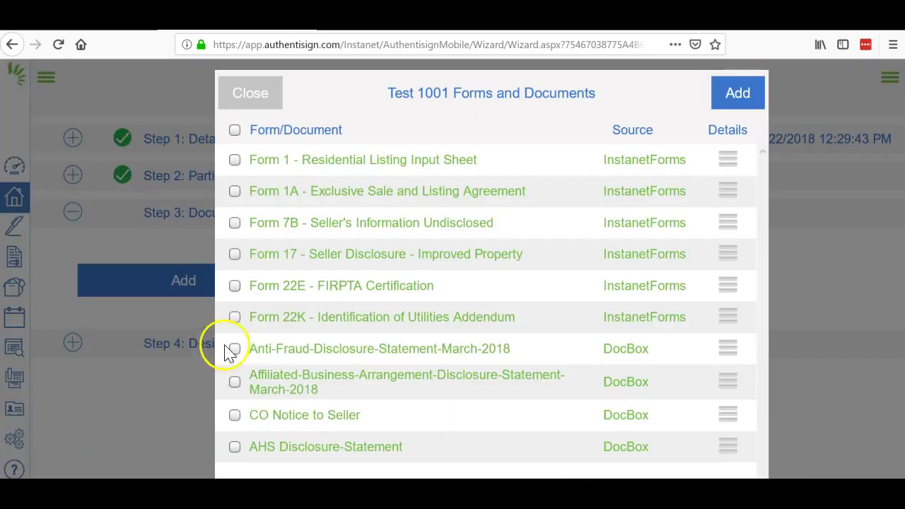
{"action": "left_click", "coordinate": [234, 132]}
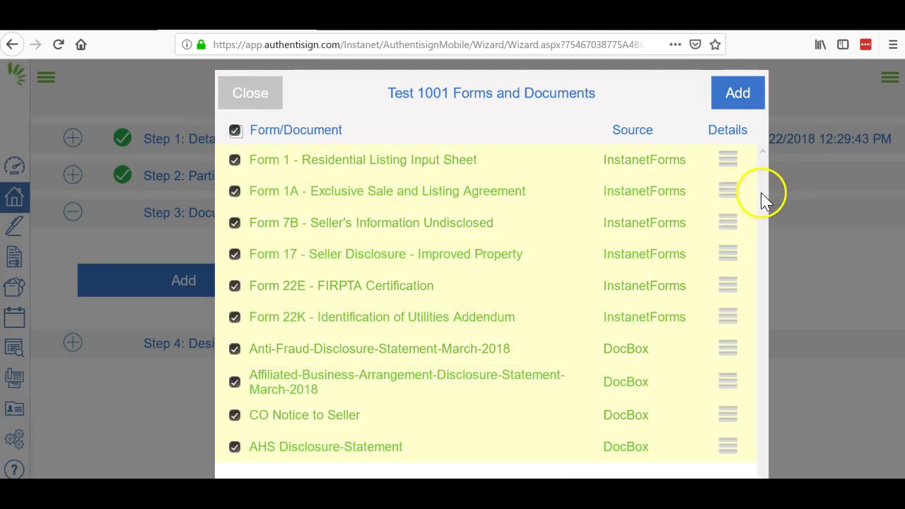
{"action": "left_click", "coordinate": [741, 95]}
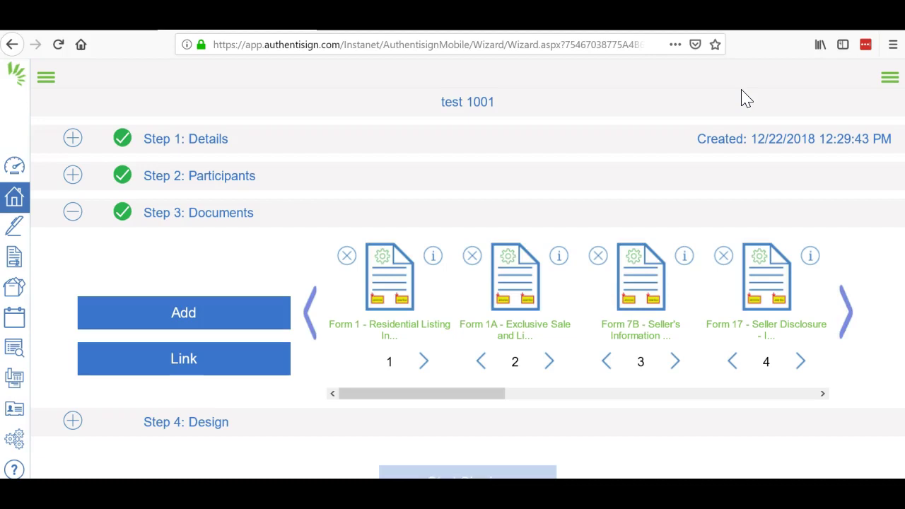
{"action": "left_click", "coordinate": [845, 321]}
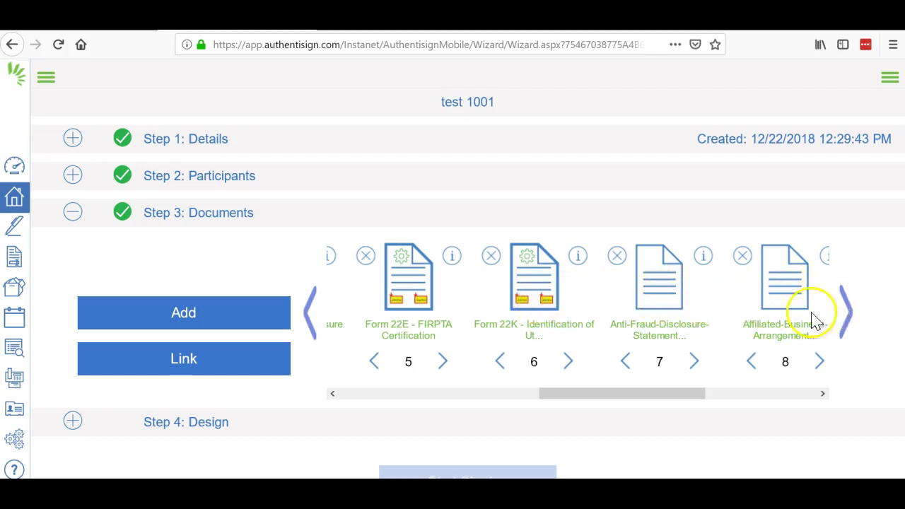
{"action": "left_click", "coordinate": [209, 428]}
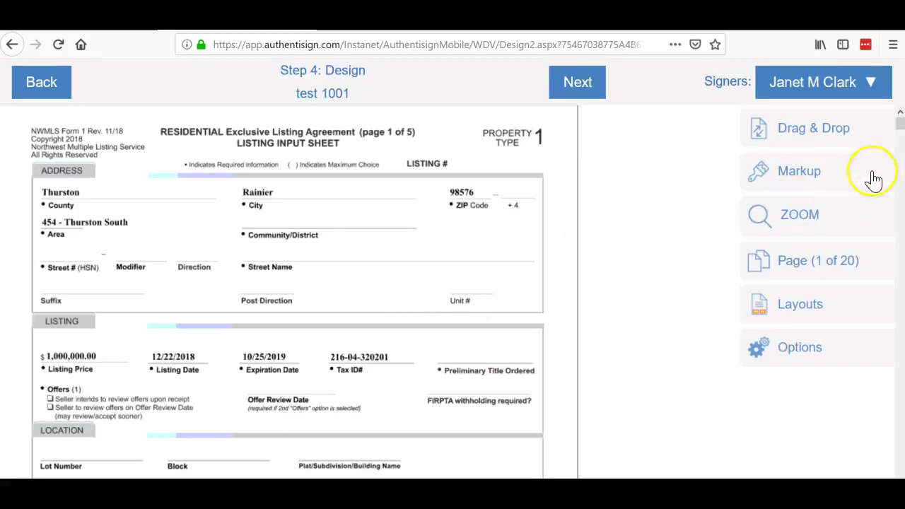
Step: Page through the listing sheet, agreement, seller disclosure and FIRPTA pages down to page 17's anti-fraud signature block
{"action": "left_click", "coordinate": [900, 240]}
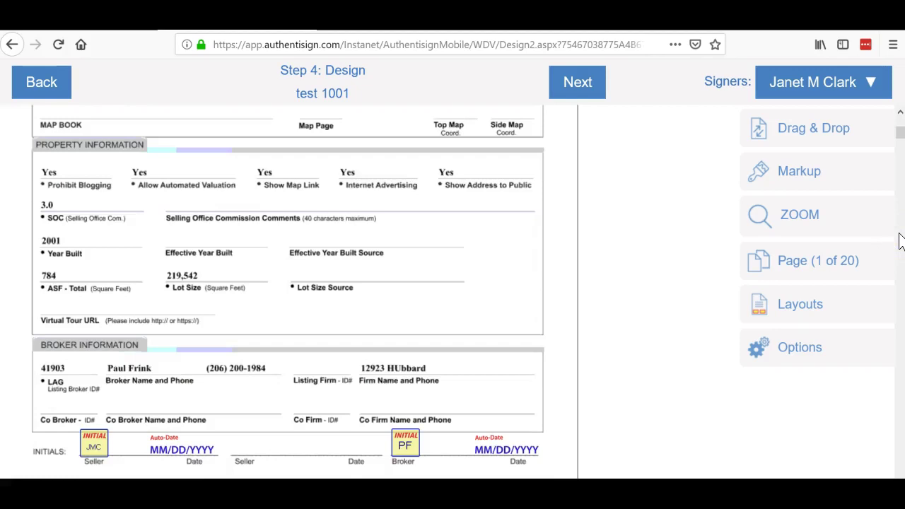
{"action": "left_click", "coordinate": [900, 240]}
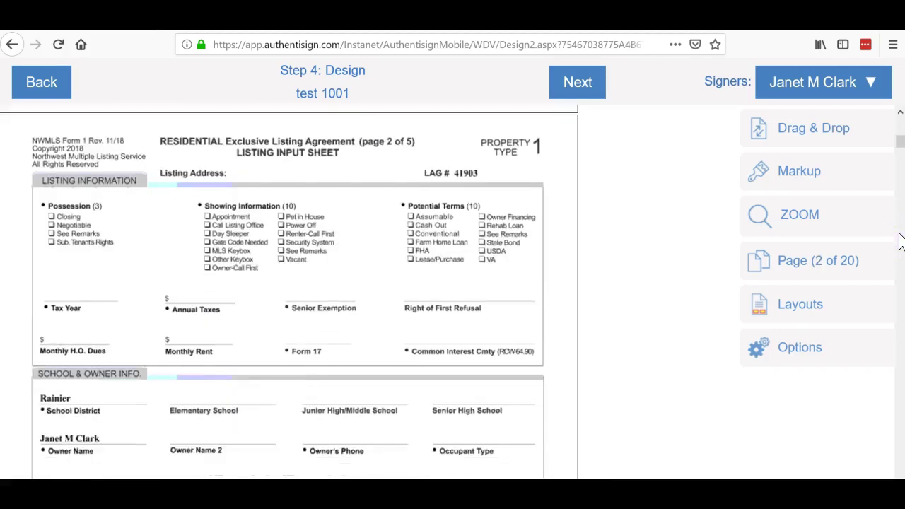
{"action": "left_click", "coordinate": [900, 240]}
{"action": "left_click", "coordinate": [900, 240]}
{"action": "left_click", "coordinate": [900, 240]}
{"action": "left_click", "coordinate": [900, 241]}
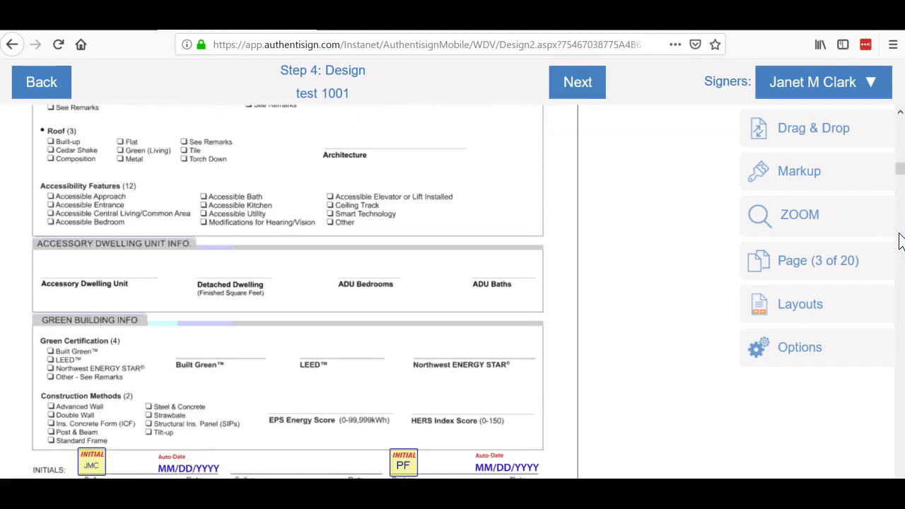
{"action": "left_click", "coordinate": [899, 240]}
{"action": "left_click", "coordinate": [900, 240]}
{"action": "left_click", "coordinate": [900, 240]}
{"action": "left_click", "coordinate": [899, 240]}
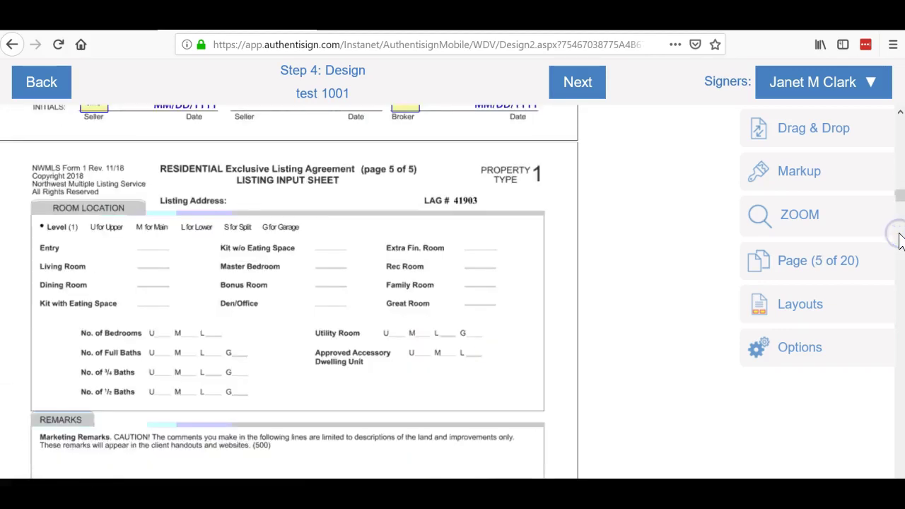
{"action": "left_click", "coordinate": [899, 241]}
{"action": "left_click", "coordinate": [900, 241]}
{"action": "left_click", "coordinate": [899, 240]}
{"action": "left_click", "coordinate": [899, 240]}
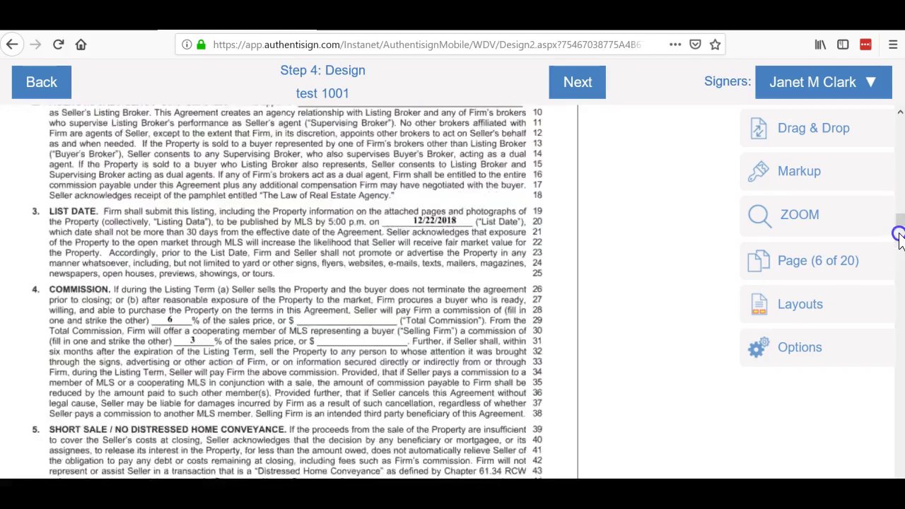
{"action": "left_click", "coordinate": [900, 240]}
{"action": "left_click", "coordinate": [900, 240]}
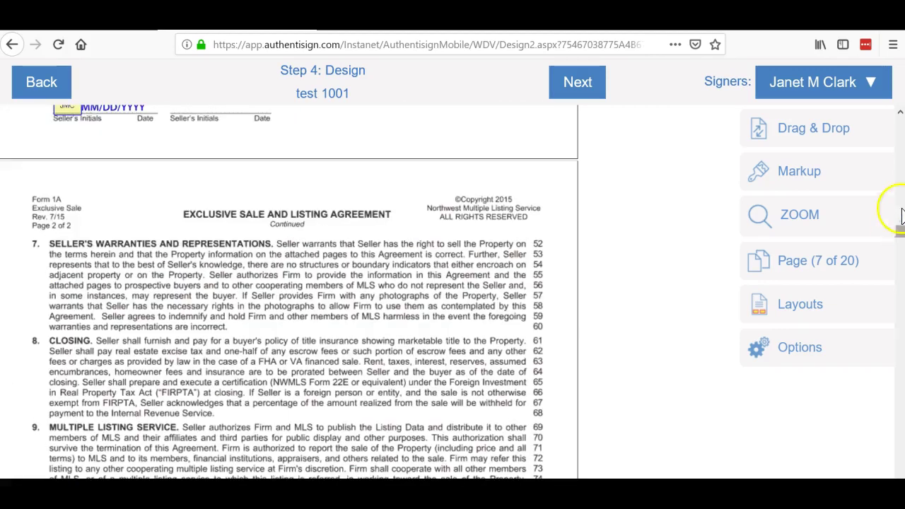
{"action": "left_click", "coordinate": [901, 115]}
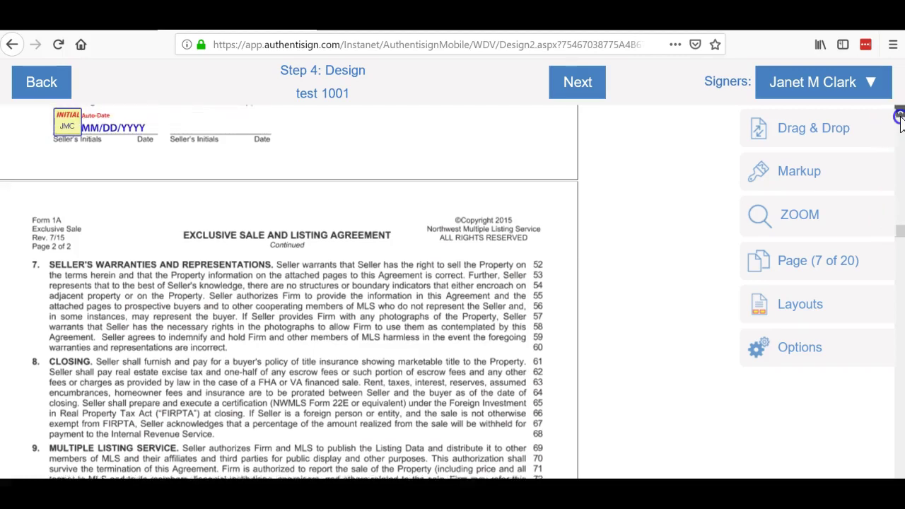
{"action": "left_click", "coordinate": [900, 115]}
{"action": "left_click", "coordinate": [901, 115]}
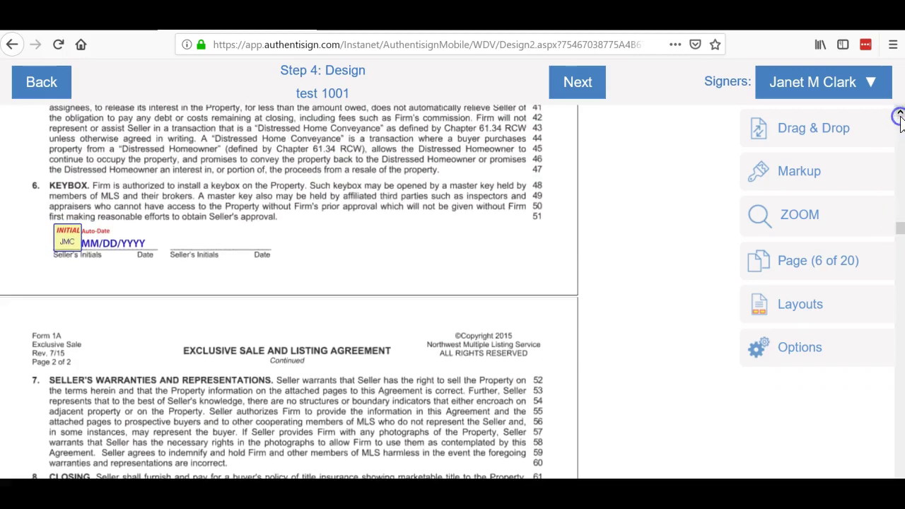
{"action": "left_click", "coordinate": [900, 431]}
{"action": "left_click", "coordinate": [900, 432]}
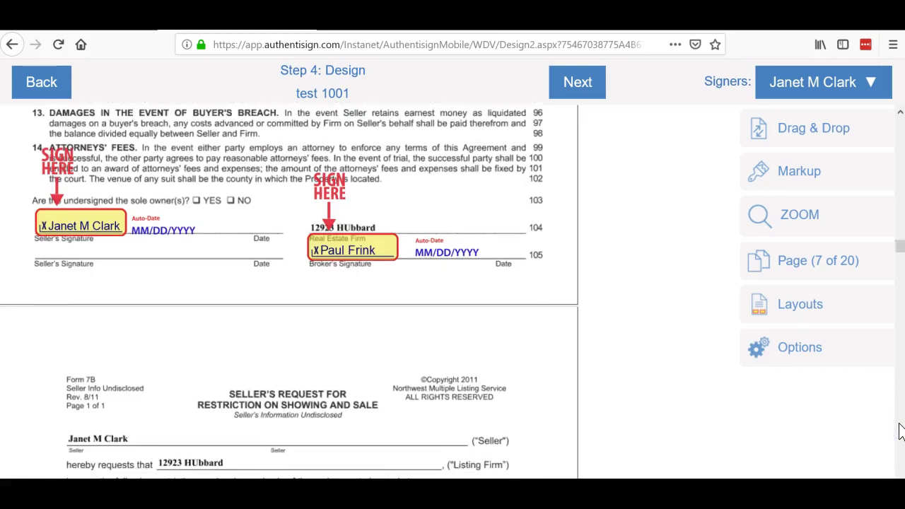
{"action": "left_click", "coordinate": [900, 430]}
{"action": "left_click", "coordinate": [900, 431]}
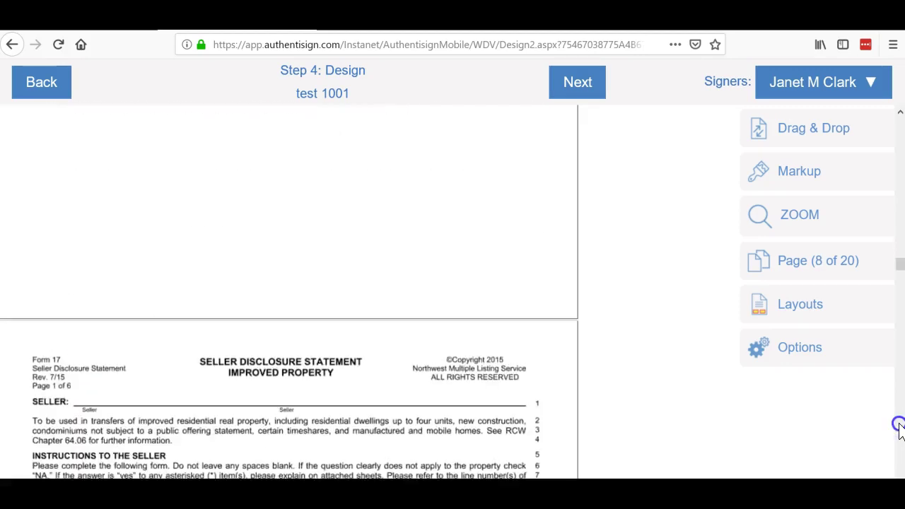
{"action": "left_click", "coordinate": [900, 430]}
{"action": "left_click", "coordinate": [900, 430]}
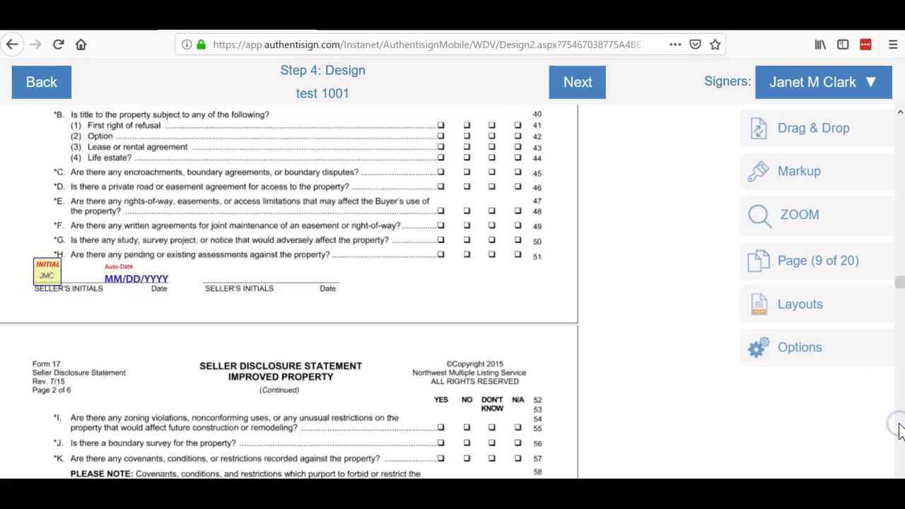
{"action": "left_click", "coordinate": [899, 430]}
{"action": "left_click", "coordinate": [900, 430]}
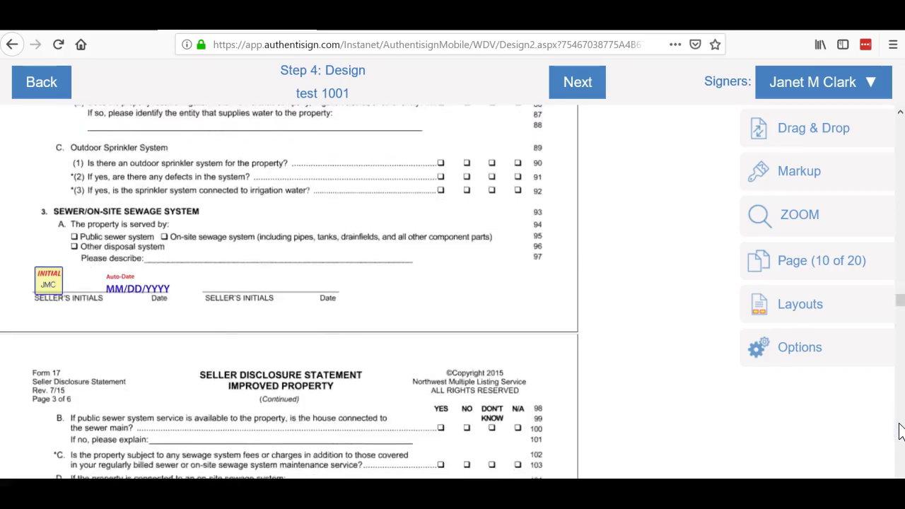
{"action": "left_click", "coordinate": [900, 430]}
{"action": "left_click", "coordinate": [899, 430]}
{"action": "left_click", "coordinate": [900, 430]}
{"action": "left_click", "coordinate": [899, 430]}
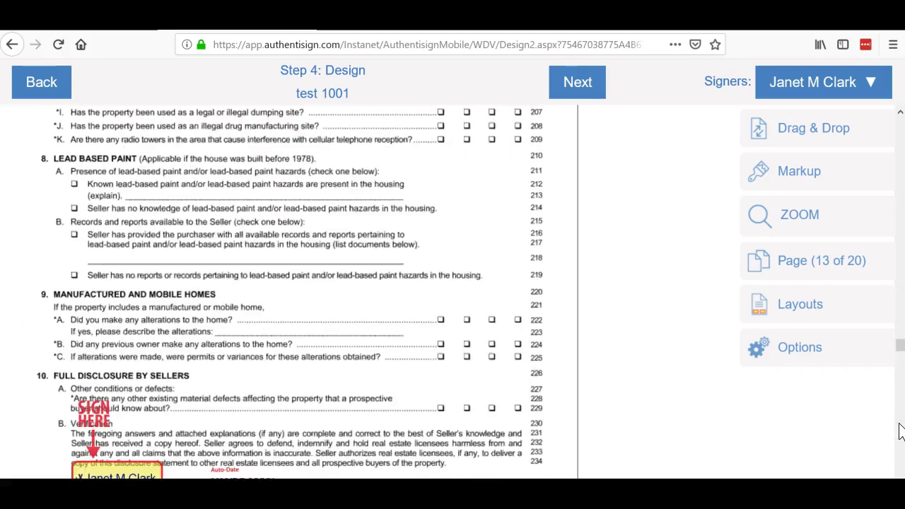
{"action": "left_click", "coordinate": [900, 430]}
{"action": "left_click", "coordinate": [900, 430]}
{"action": "left_click", "coordinate": [900, 428]}
{"action": "left_click", "coordinate": [900, 429]}
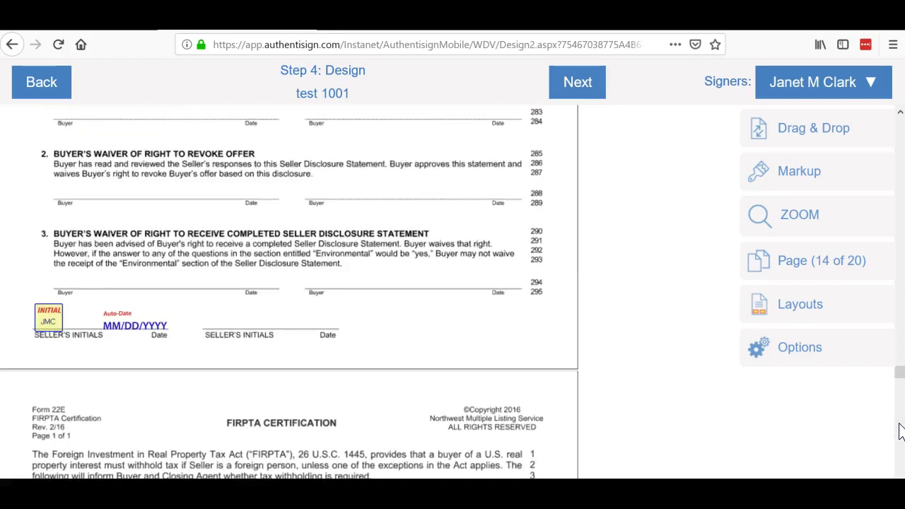
{"action": "left_click", "coordinate": [900, 429]}
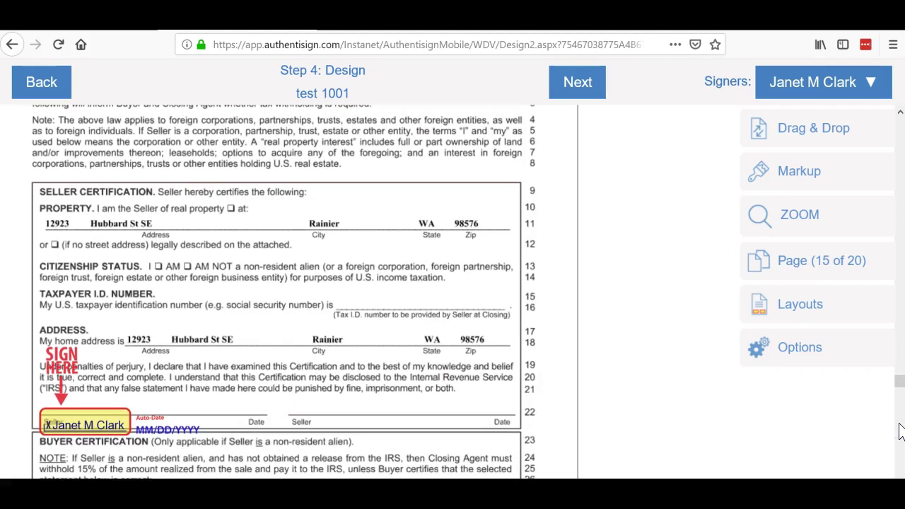
{"action": "left_click", "coordinate": [900, 431]}
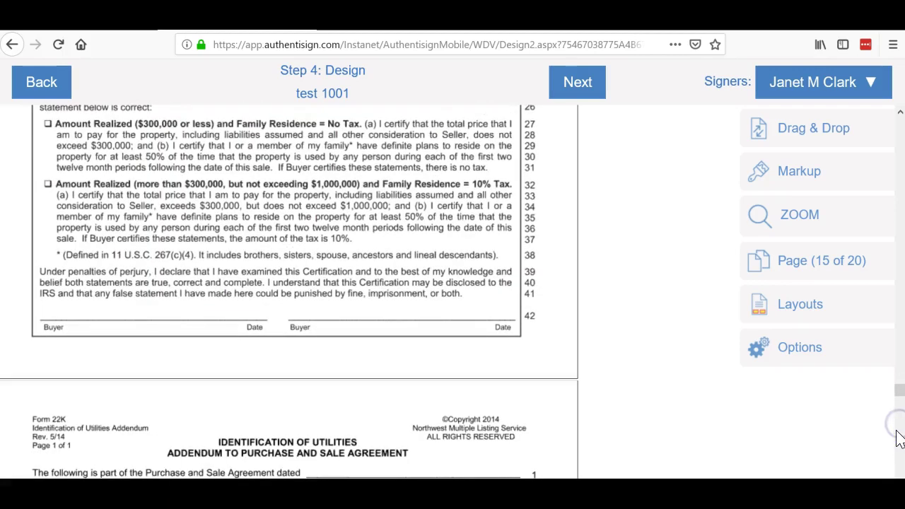
{"action": "left_click", "coordinate": [899, 454]}
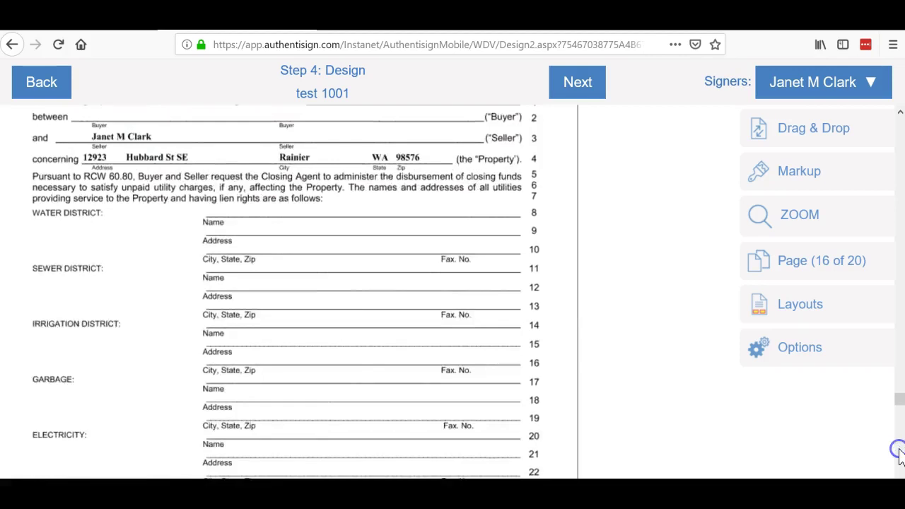
{"action": "left_click", "coordinate": [900, 454]}
{"action": "left_click", "coordinate": [900, 454]}
{"action": "left_click", "coordinate": [900, 455]}
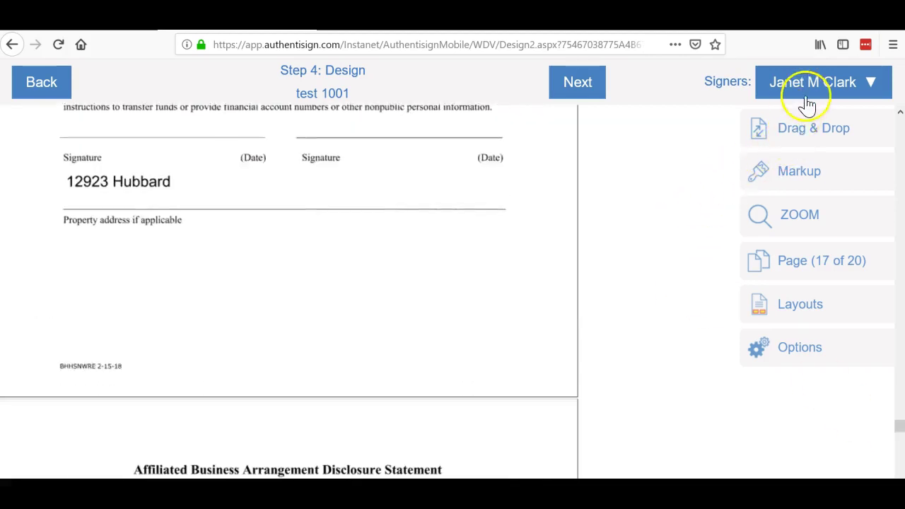
Step: Place a Sign Here field on page 17's Signature line with an auto-date field beside it
{"action": "left_click", "coordinate": [805, 133]}
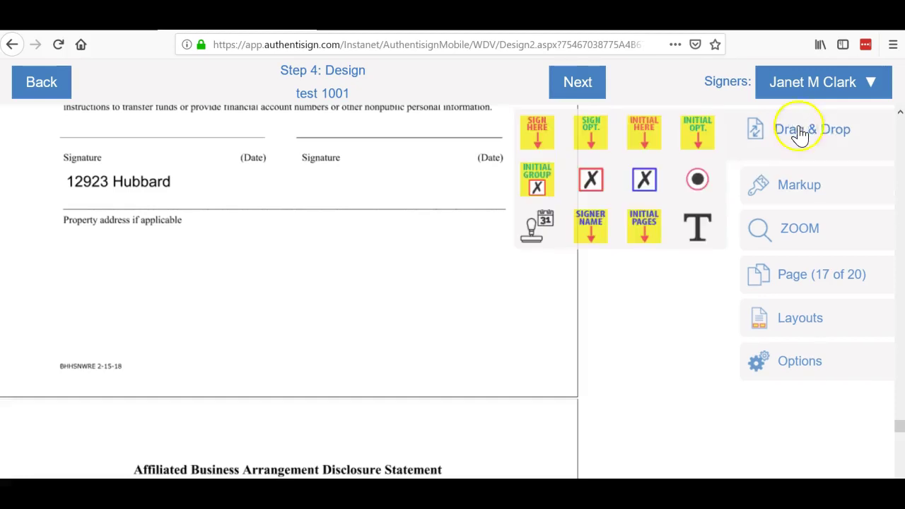
{"action": "mouse_move", "coordinate": [540, 135]}
{"action": "left_mouse_down"}
{"action": "mouse_move", "coordinate": [186, 52]}
{"action": "mouse_move", "coordinate": [76, 42]}
{"action": "mouse_move", "coordinate": [90, 44]}
{"action": "left_mouse_up"}
{"action": "left_click_drag", "start_coordinate": [88, 78], "coordinate": [88, 79]}
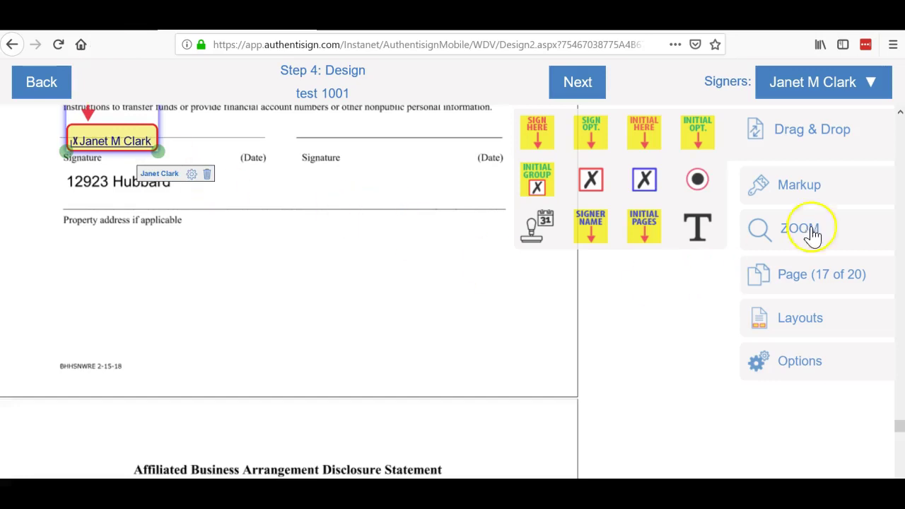
{"action": "scroll", "coordinate": [901, 117], "scroll_direction": "up", "scroll_amount": 3}
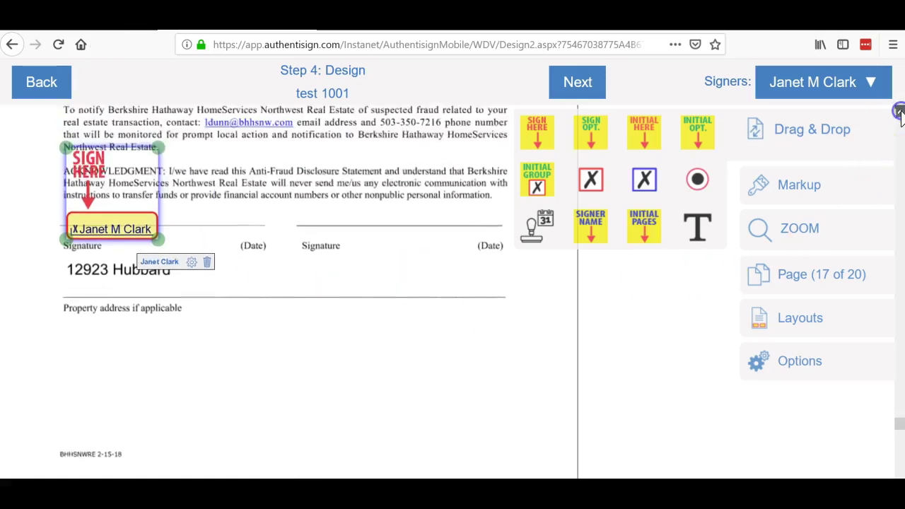
{"action": "left_click_drag", "start_coordinate": [142, 200], "coordinate": [129, 186]}
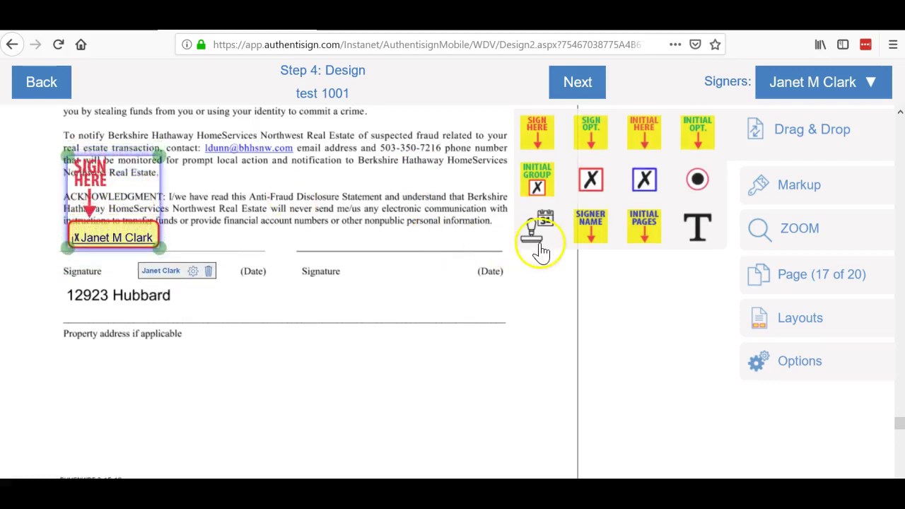
{"action": "mouse_move", "coordinate": [540, 236]}
{"action": "left_mouse_down"}
{"action": "mouse_move", "coordinate": [539, 245]}
{"action": "mouse_move", "coordinate": [271, 244]}
{"action": "mouse_move", "coordinate": [222, 256]}
{"action": "mouse_move", "coordinate": [228, 276]}
{"action": "left_mouse_up"}
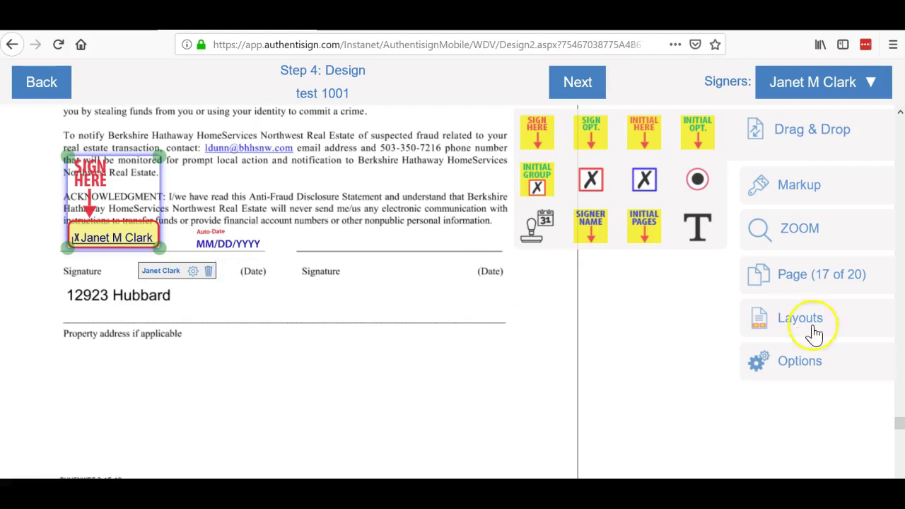
{"action": "left_click", "coordinate": [901, 457]}
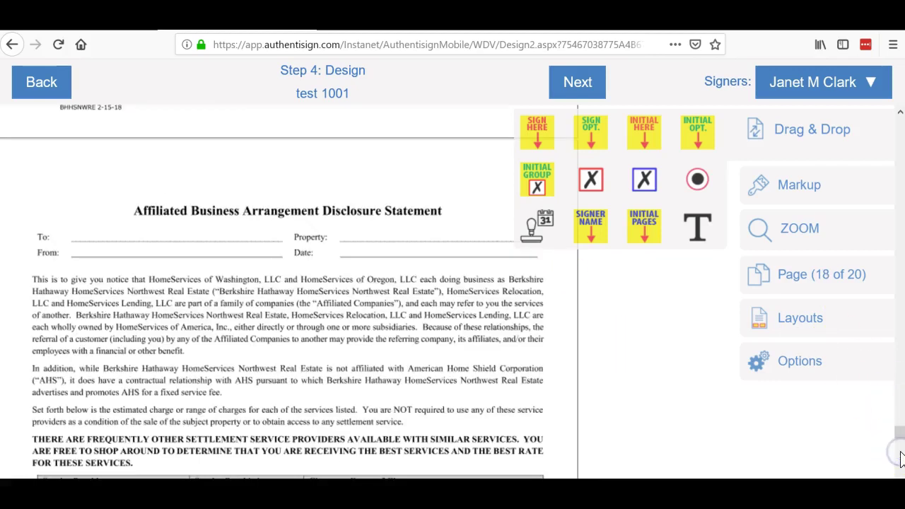
Step: On page 18, place the signer's name on the To: line plus signature and auto-date fields
{"action": "left_click", "coordinate": [901, 458]}
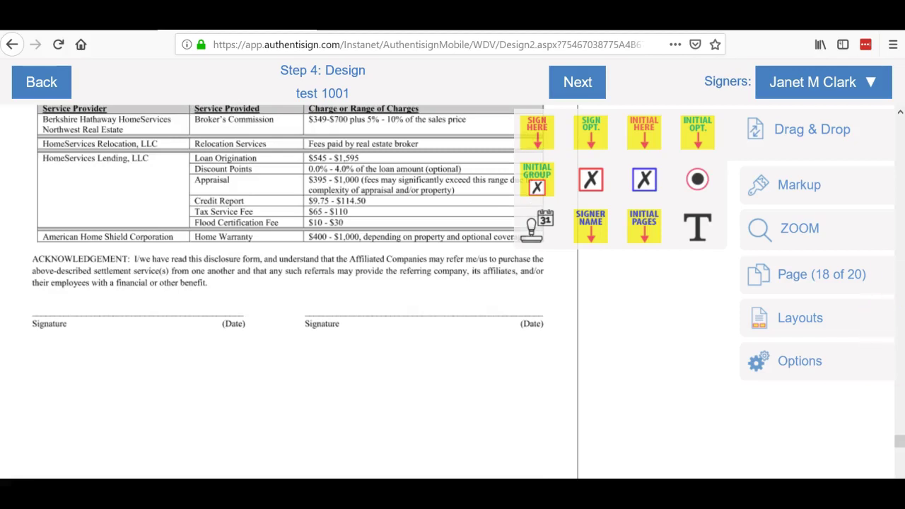
{"action": "left_click", "coordinate": [903, 152]}
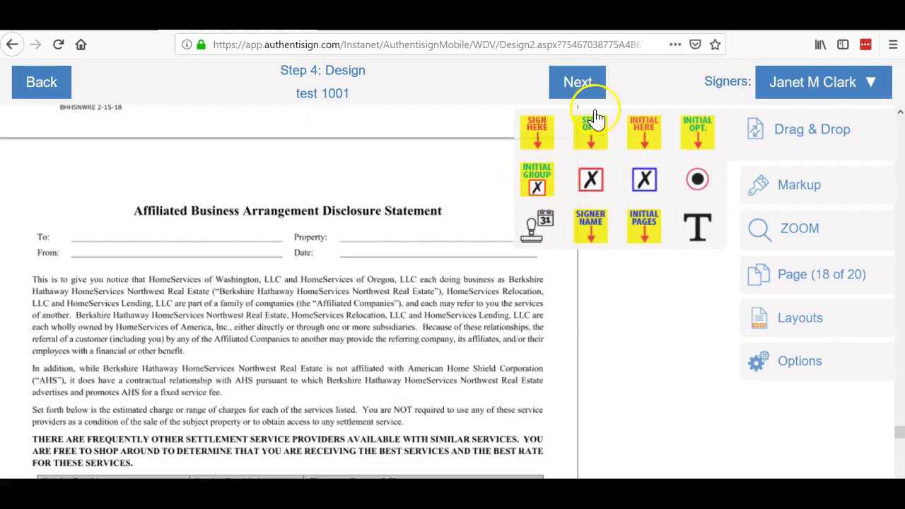
{"action": "left_click_drag", "start_coordinate": [590, 230], "coordinate": [92, 238]}
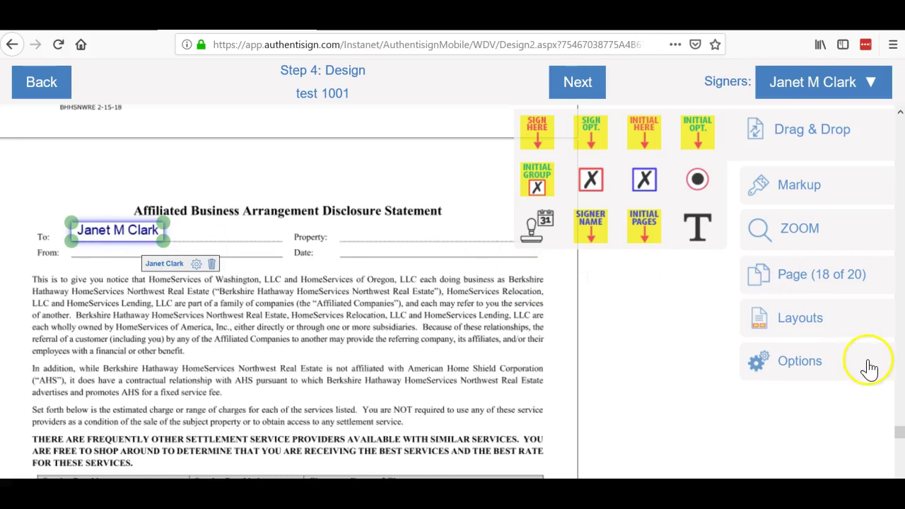
{"action": "left_click", "coordinate": [898, 468]}
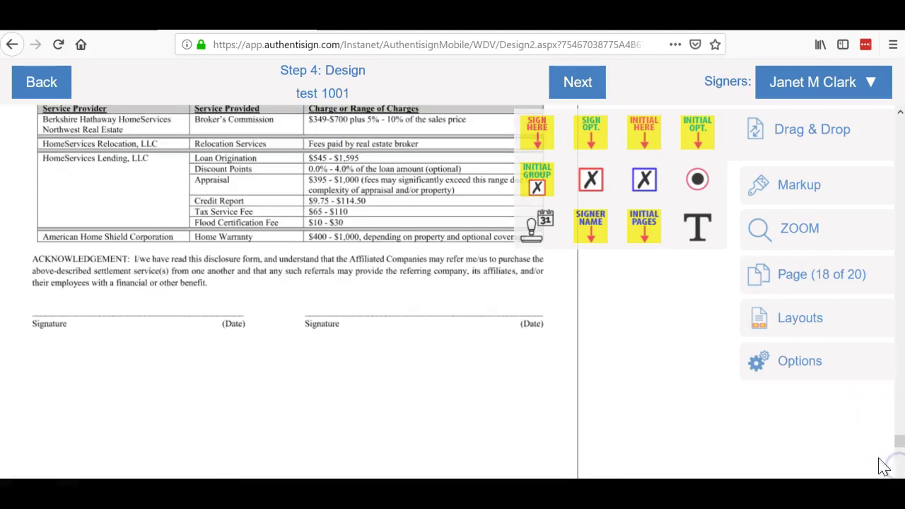
{"action": "mouse_move", "coordinate": [532, 130]}
{"action": "left_mouse_down"}
{"action": "mouse_move", "coordinate": [177, 223]}
{"action": "mouse_move", "coordinate": [56, 235]}
{"action": "left_mouse_up"}
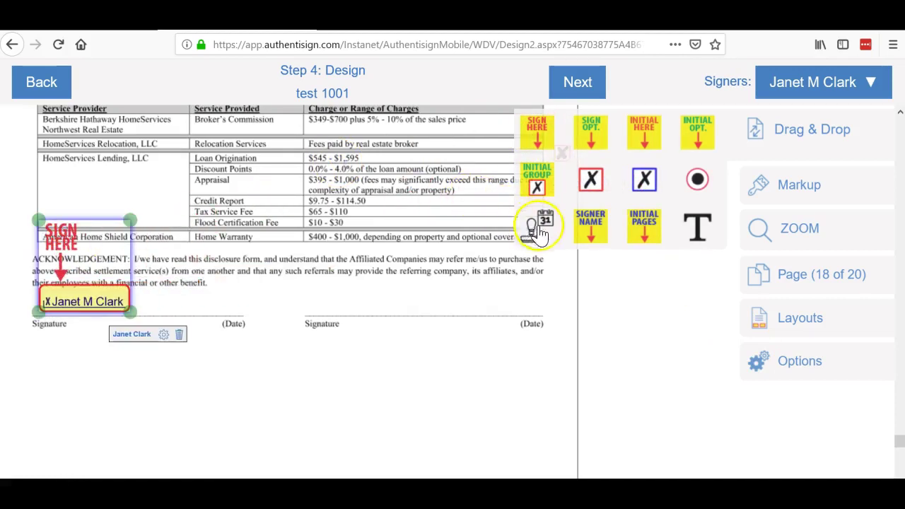
{"action": "left_click_drag", "start_coordinate": [536, 230], "coordinate": [191, 325]}
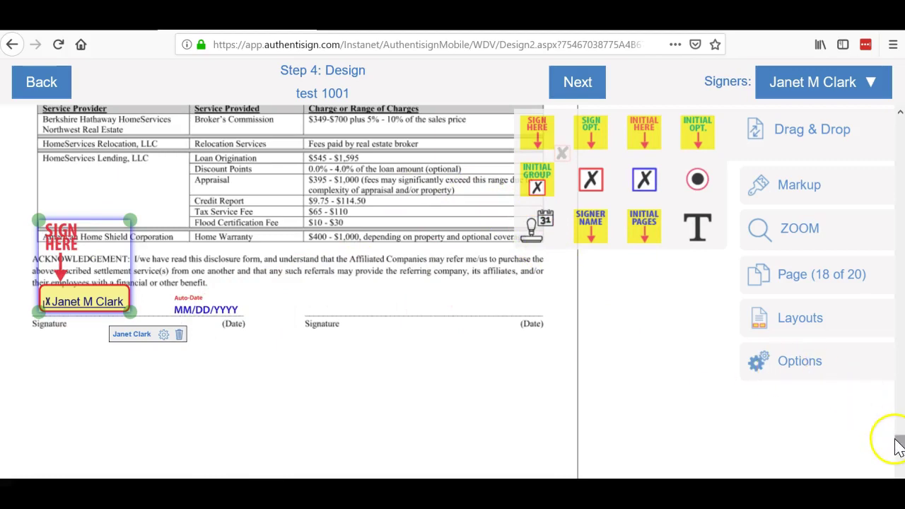
{"action": "left_click_drag", "start_coordinate": [897, 441], "coordinate": [897, 460]}
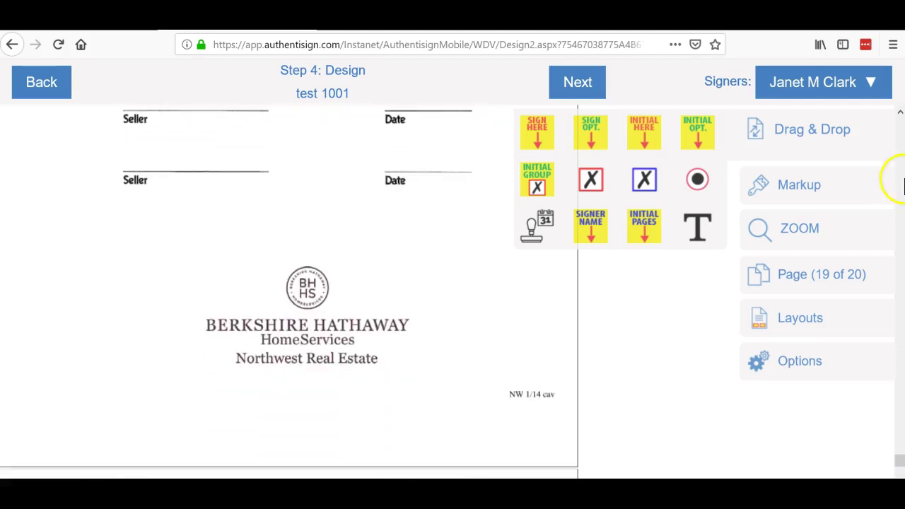
Step: On page 19, add a signature field on the first Seller line and auto-date on the Date line
{"action": "left_click", "coordinate": [900, 113]}
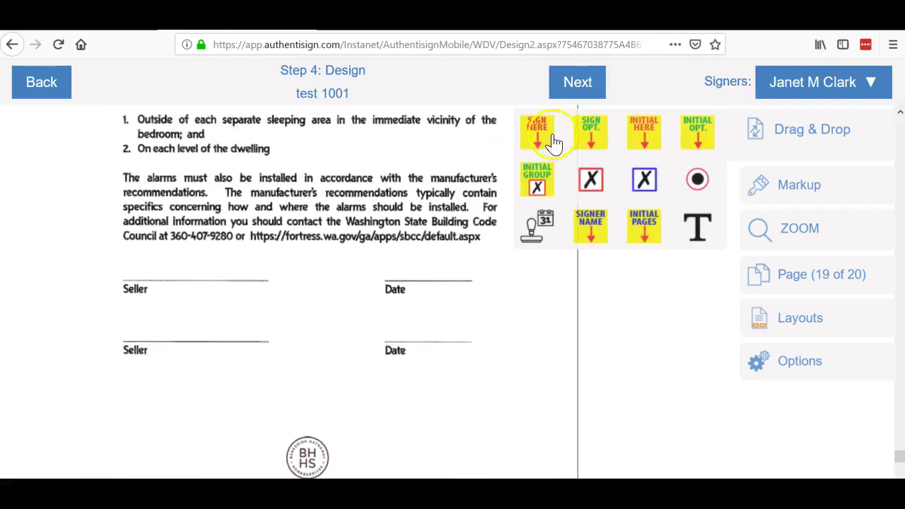
{"action": "mouse_move", "coordinate": [537, 131]}
{"action": "left_mouse_down"}
{"action": "mouse_move", "coordinate": [204, 218]}
{"action": "mouse_move", "coordinate": [142, 207]}
{"action": "mouse_move", "coordinate": [148, 212]}
{"action": "left_mouse_up"}
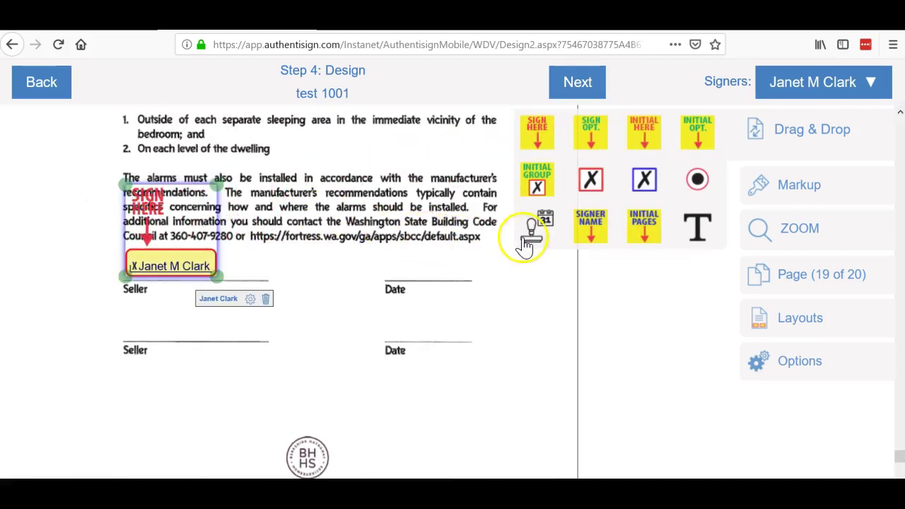
{"action": "mouse_move", "coordinate": [525, 244]}
{"action": "left_mouse_down"}
{"action": "mouse_move", "coordinate": [538, 241]}
{"action": "mouse_move", "coordinate": [434, 276]}
{"action": "mouse_move", "coordinate": [425, 304]}
{"action": "left_mouse_up"}
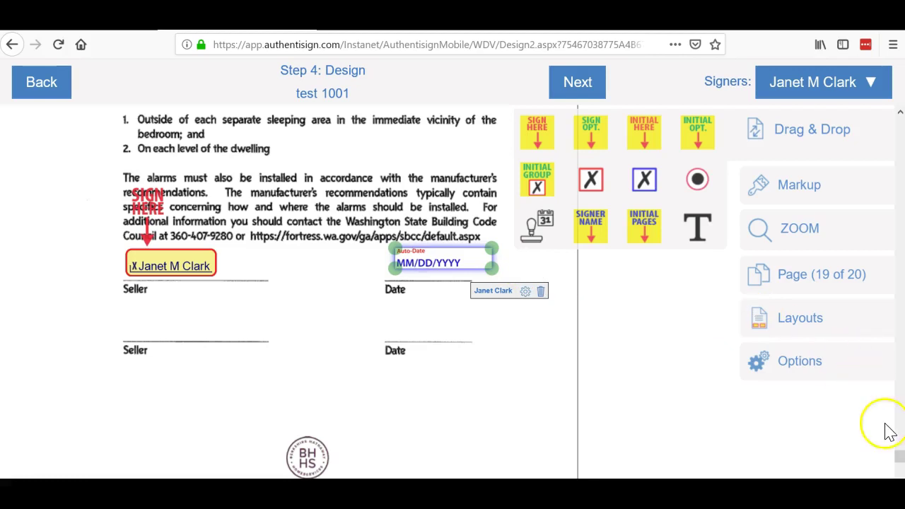
{"action": "scroll", "coordinate": [900, 456], "scroll_direction": "down", "scroll_amount": 5}
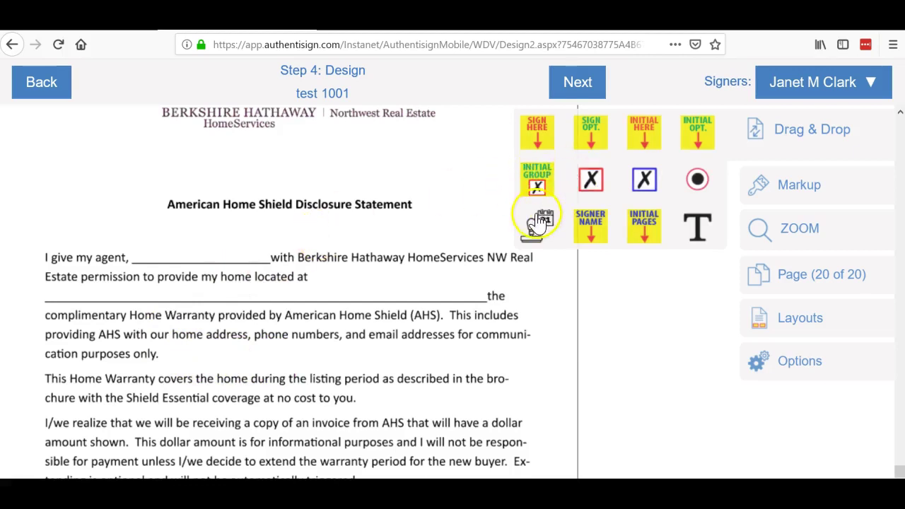
Step: Add a markup text box over page 20's agent name blank and enter the agent's name
{"action": "left_click", "coordinate": [806, 187]}
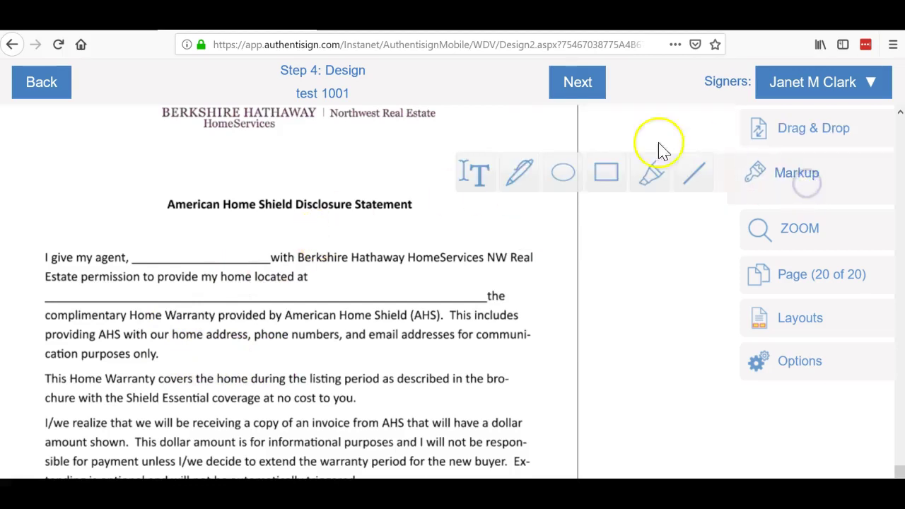
{"action": "left_click", "coordinate": [487, 172]}
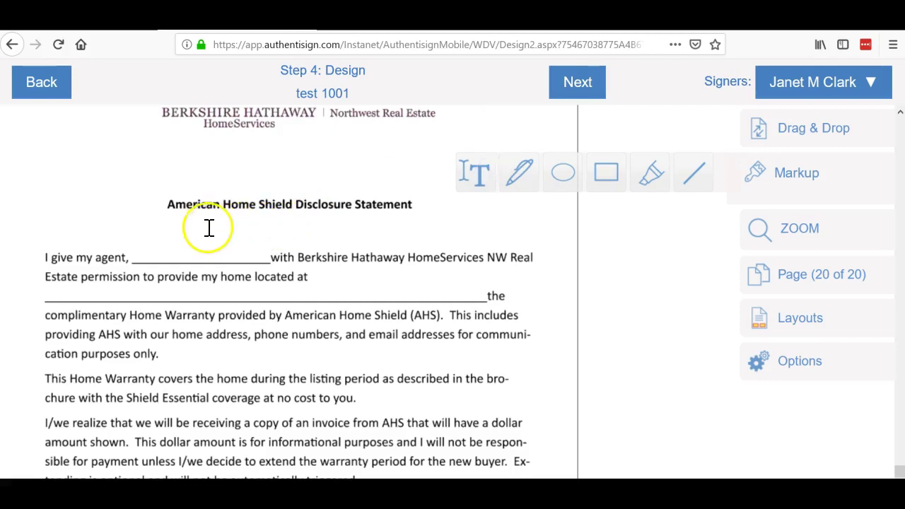
{"action": "left_click", "coordinate": [134, 244]}
{"action": "left_click_drag", "start_coordinate": [134, 244], "coordinate": [269, 262]}
{"action": "left_click", "coordinate": [176, 252]}
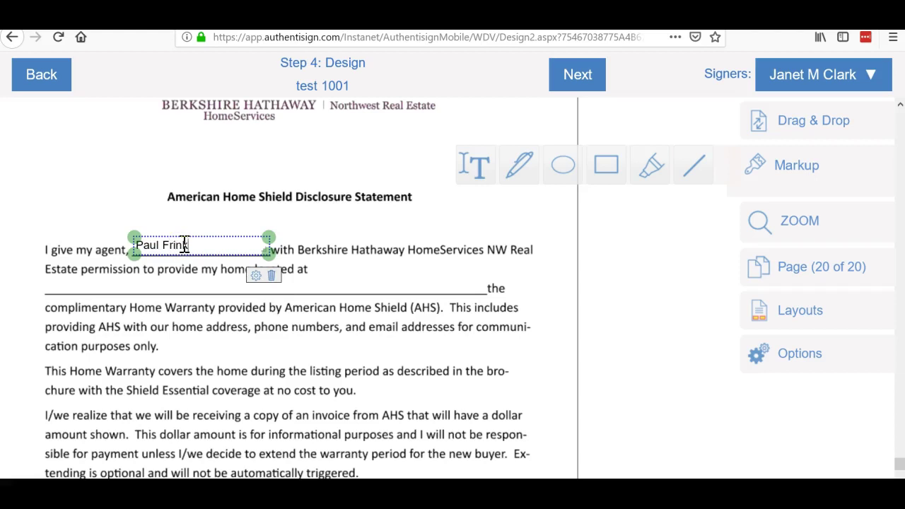
Step: Add a second text box on the home address line and type the property address
{"action": "left_click", "coordinate": [478, 172]}
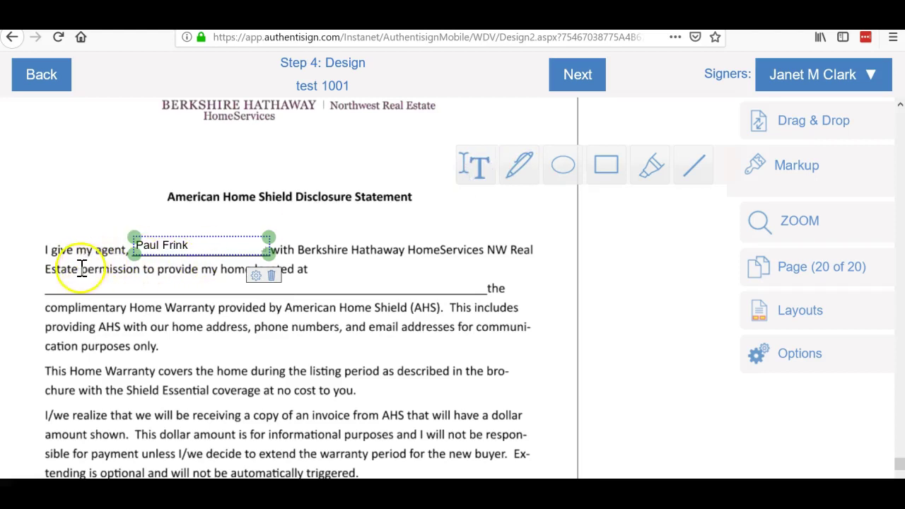
{"action": "left_click_drag", "start_coordinate": [82, 269], "coordinate": [367, 290]}
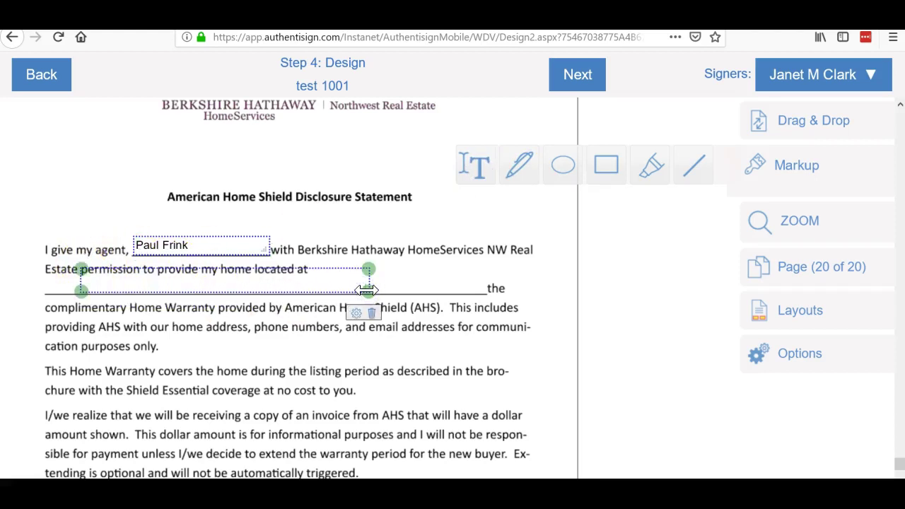
{"action": "left_click", "coordinate": [276, 283]}
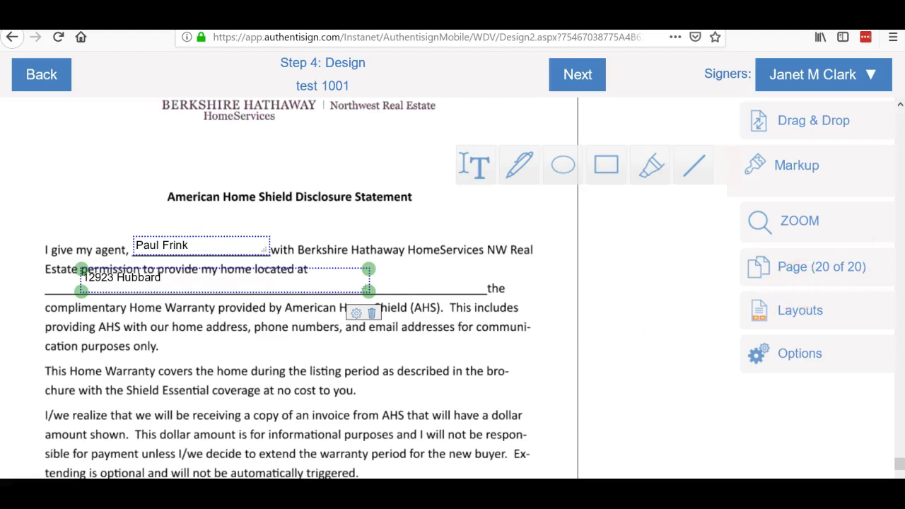
{"action": "left_click", "coordinate": [902, 421]}
Step: Place a sign-here field on page 20's first Seller line and auto-date on the first Date line
{"action": "left_click", "coordinate": [899, 472]}
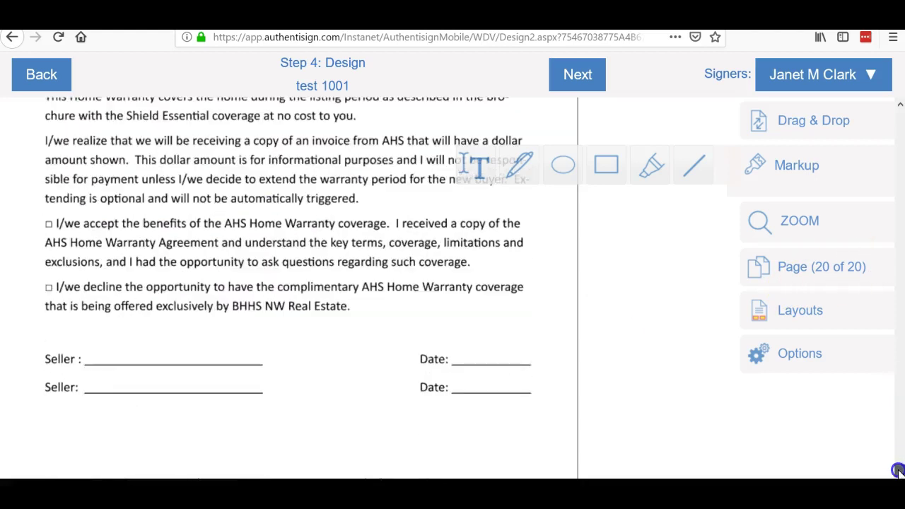
{"action": "left_click", "coordinate": [810, 125]}
{"action": "left_click_drag", "start_coordinate": [535, 127], "coordinate": [147, 296]}
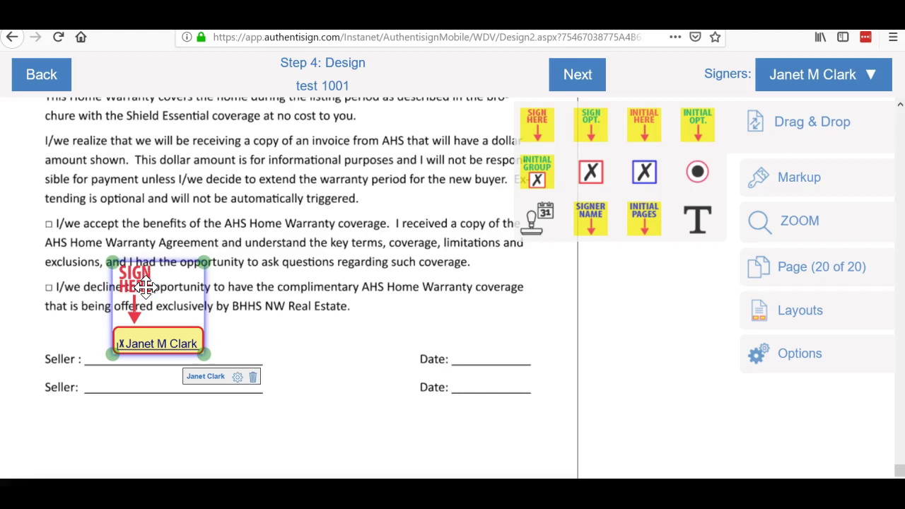
{"action": "left_click", "coordinate": [574, 206]}
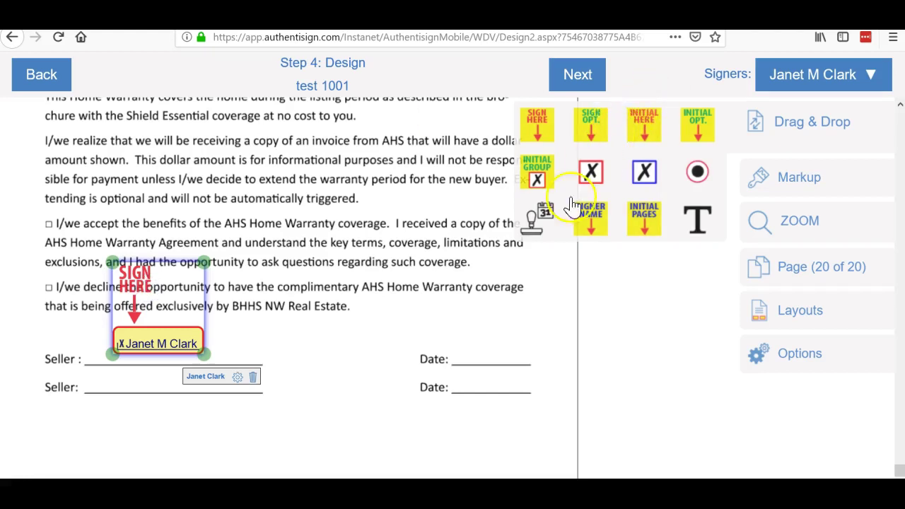
{"action": "left_click_drag", "start_coordinate": [541, 220], "coordinate": [478, 364]}
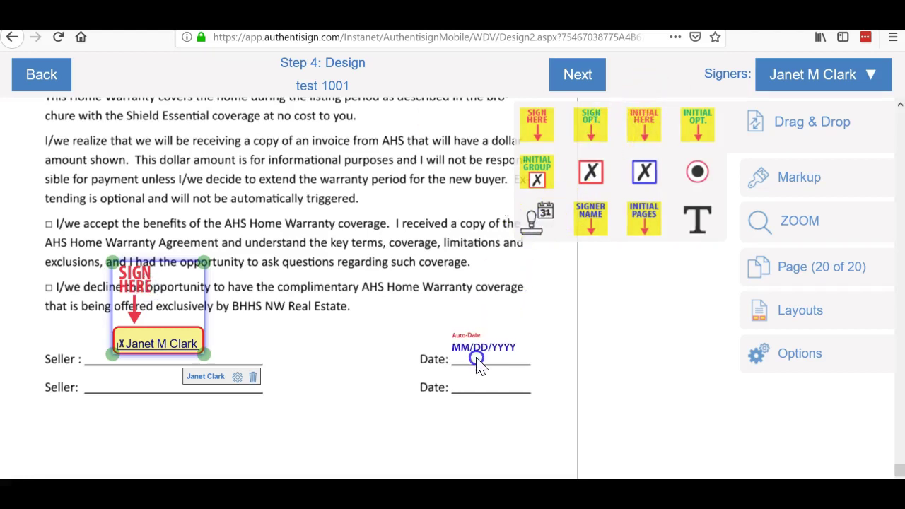
Step: Add a checkbox field beside the accept-coverage option on page 20
{"action": "left_click", "coordinate": [393, 143]}
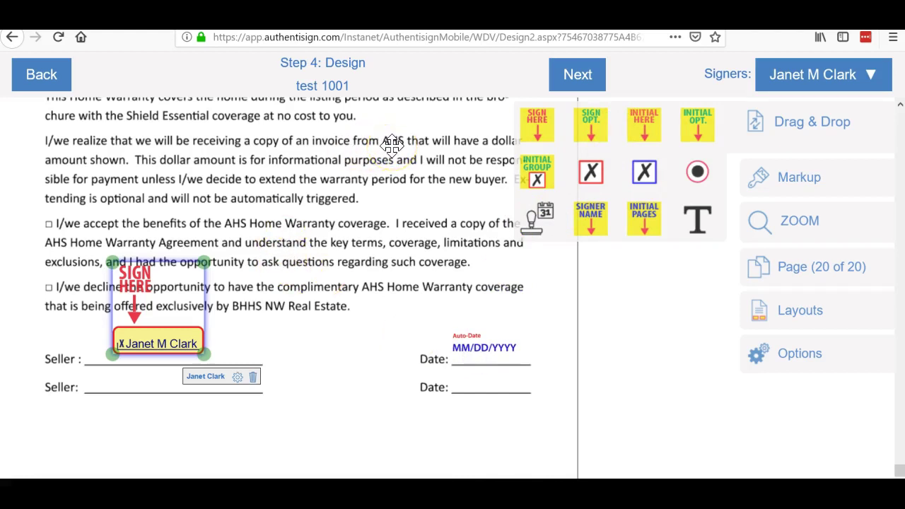
{"action": "left_click", "coordinate": [592, 158]}
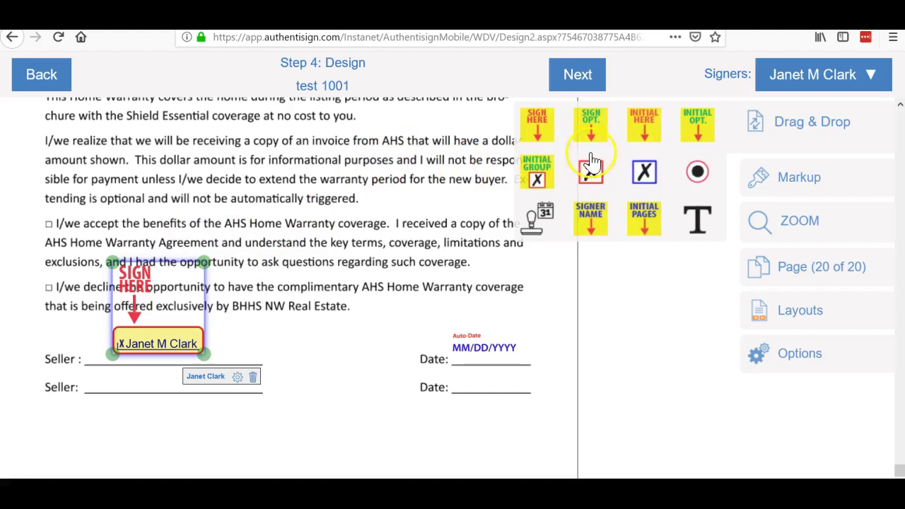
{"action": "left_click_drag", "start_coordinate": [592, 159], "coordinate": [602, 186]}
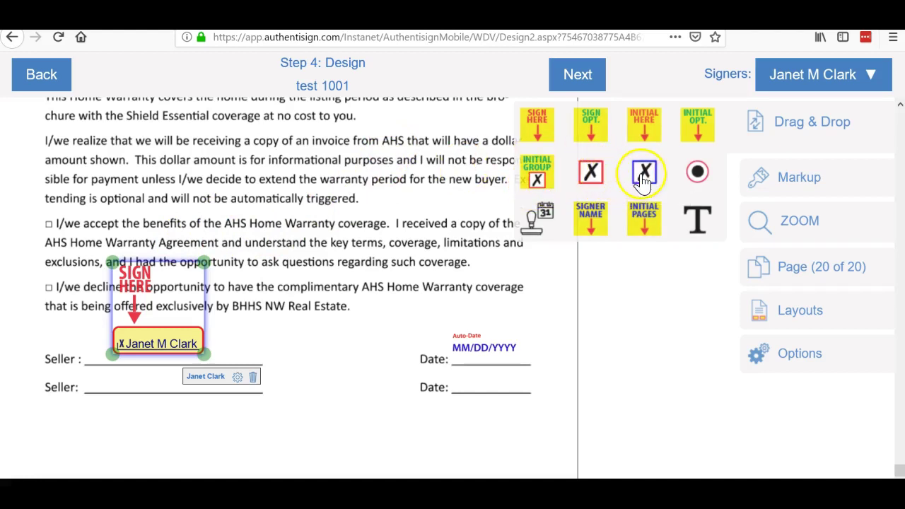
{"action": "left_click", "coordinate": [594, 184]}
{"action": "mouse_move", "coordinate": [597, 190]}
{"action": "left_mouse_down"}
{"action": "mouse_move", "coordinate": [192, 220]}
{"action": "mouse_move", "coordinate": [49, 260]}
{"action": "mouse_move", "coordinate": [63, 245]}
{"action": "mouse_move", "coordinate": [69, 252]}
{"action": "left_mouse_up"}
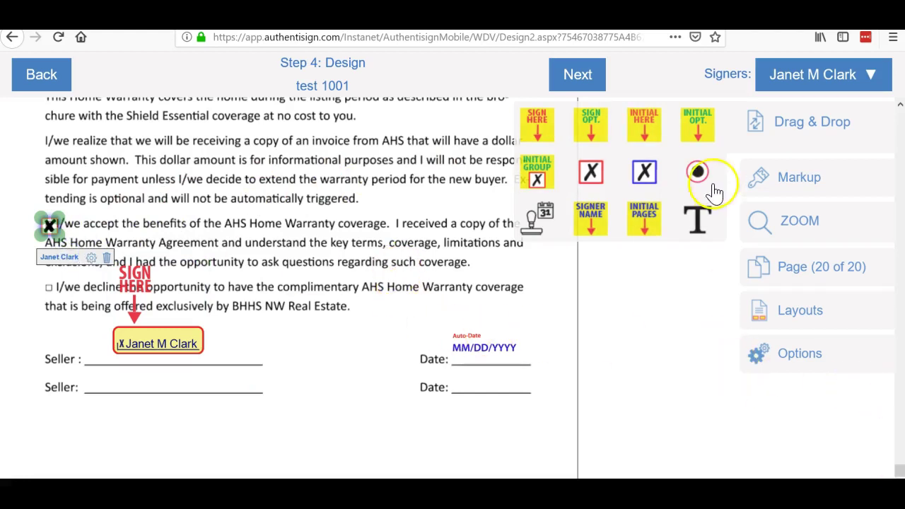
Step: Finish the Design step, send the 'test 1001' signing invitations, and close the summary
{"action": "left_click", "coordinate": [580, 78]}
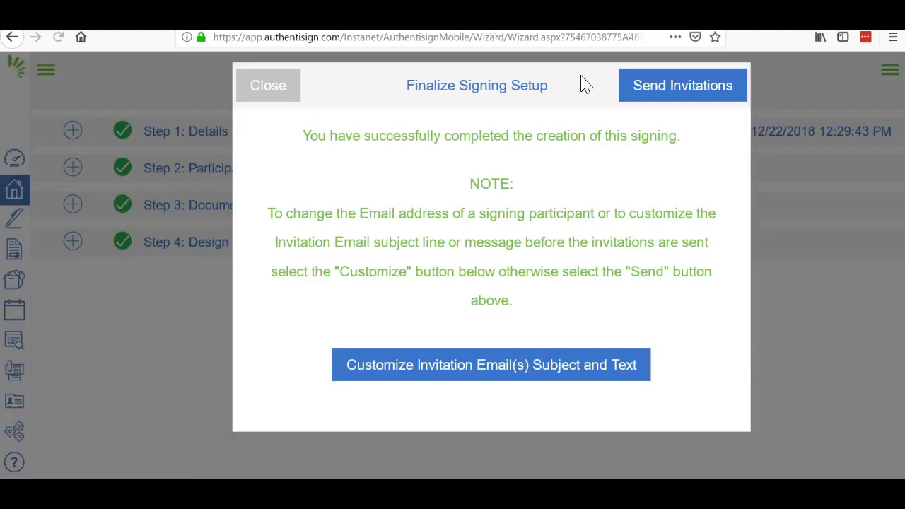
{"action": "left_click", "coordinate": [649, 97]}
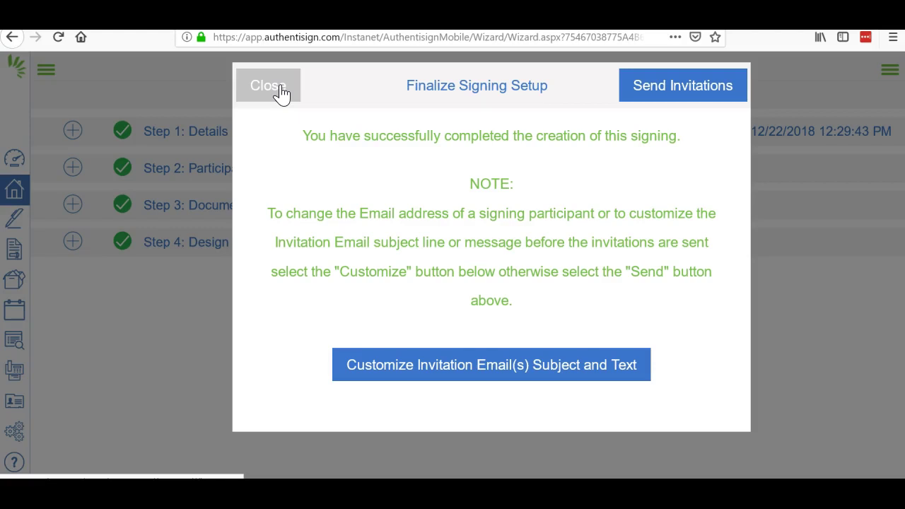
{"action": "left_click", "coordinate": [276, 88]}
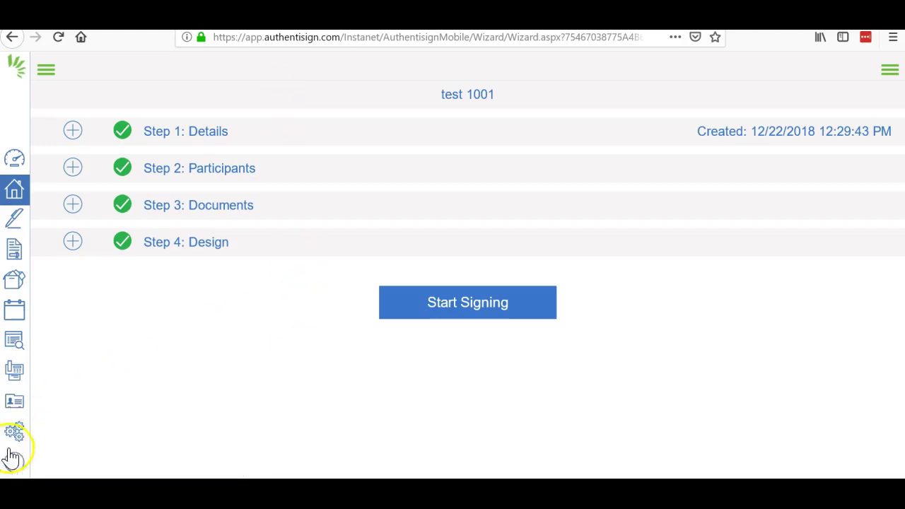